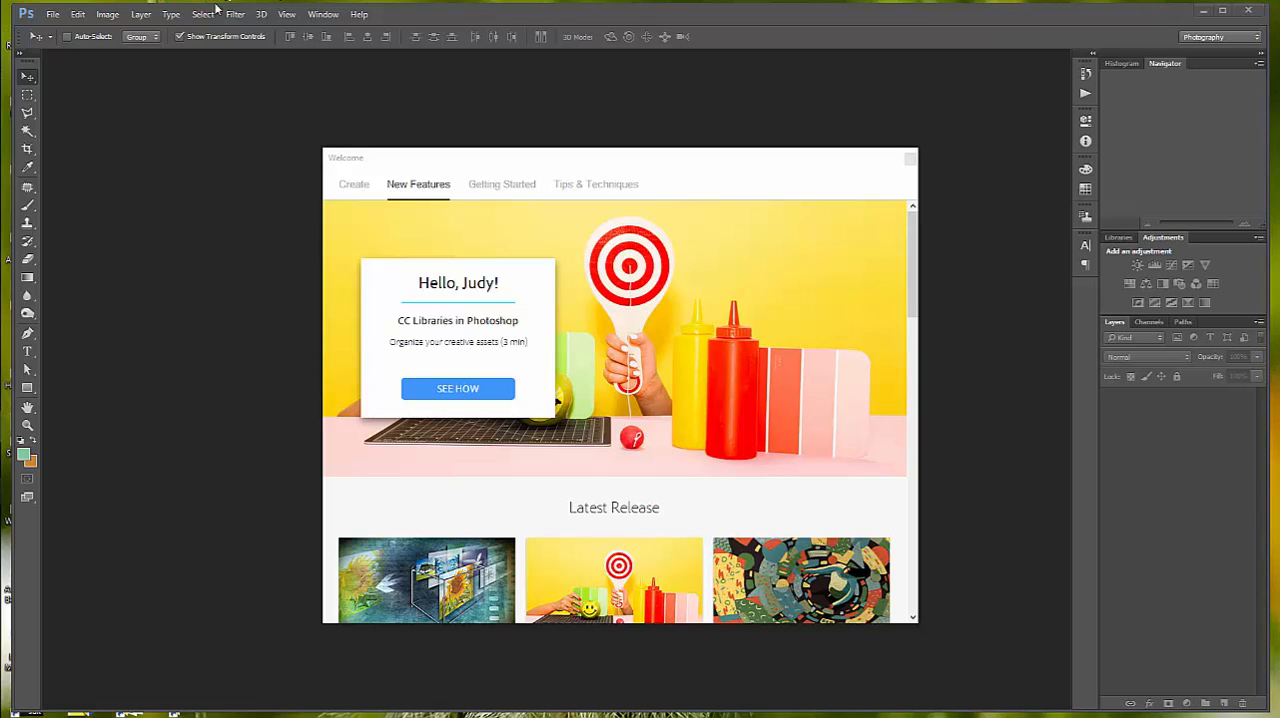
- Open the bike image from the Lesson 02 folder, using its embedded color profile
{"action": "left_click", "coordinate": [53, 14]}
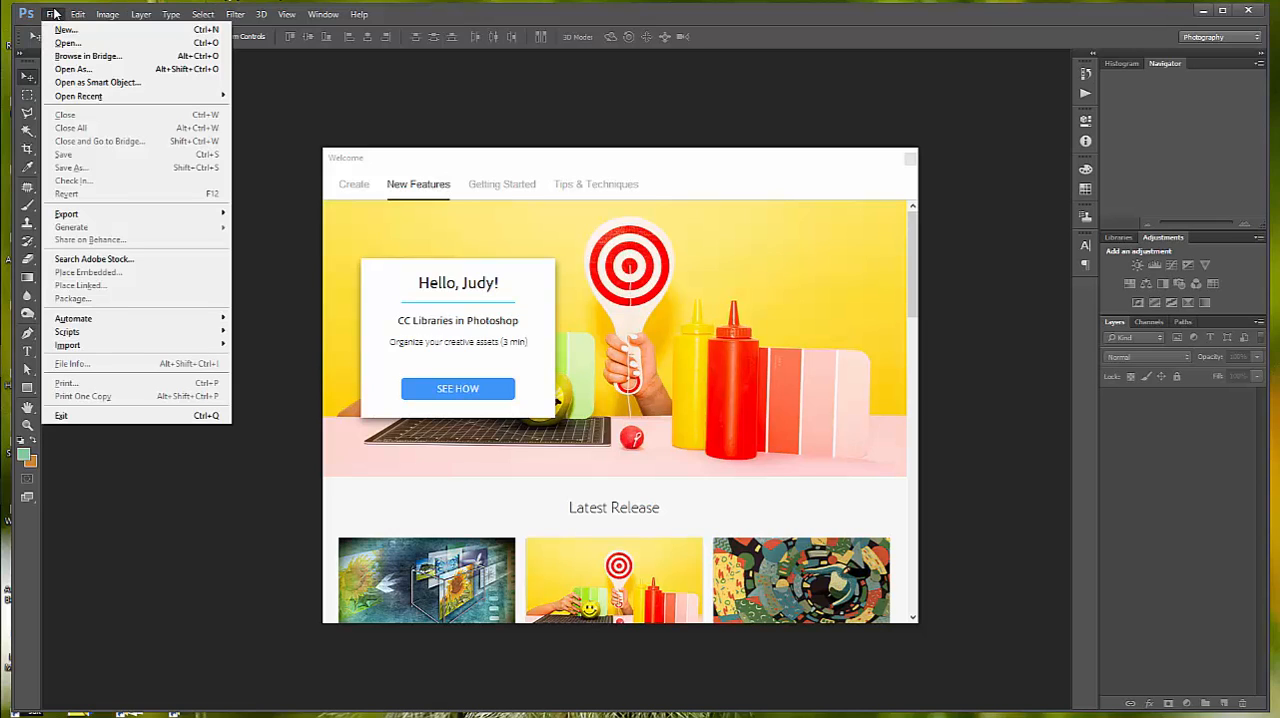
{"action": "left_click", "coordinate": [63, 44]}
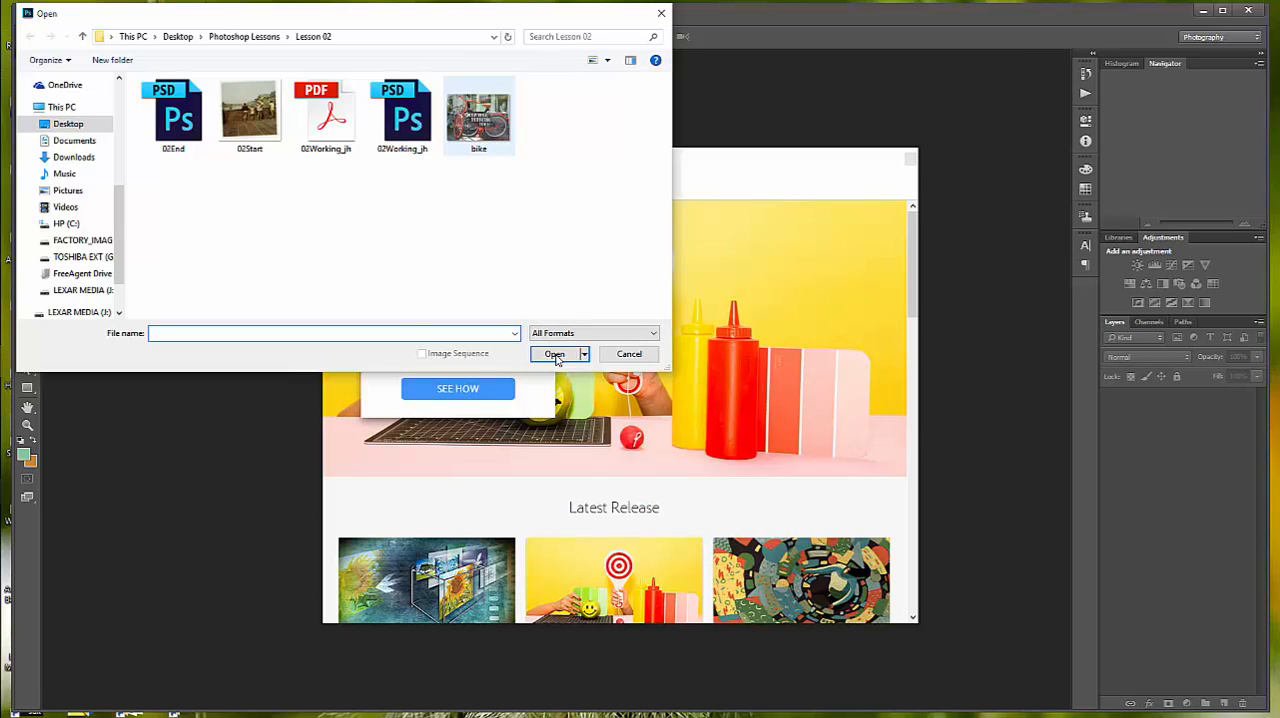
{"action": "left_click", "coordinate": [556, 356]}
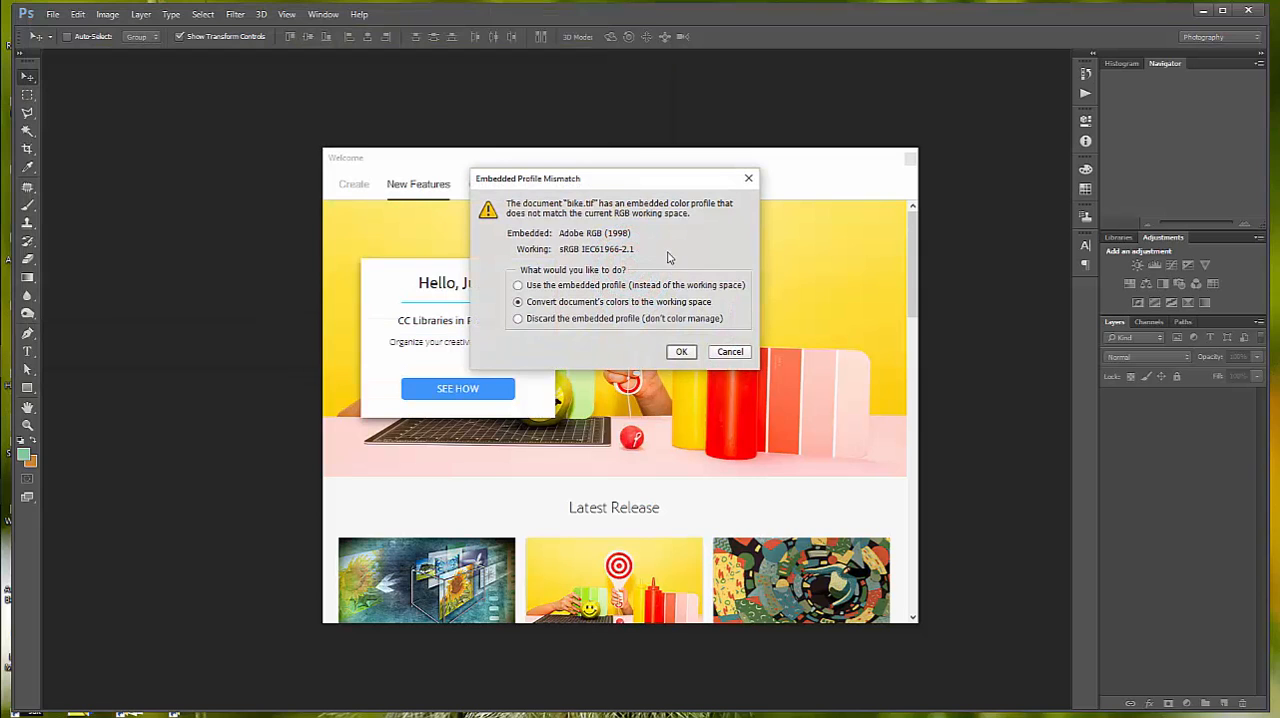
{"action": "left_click", "coordinate": [518, 285]}
{"action": "left_click", "coordinate": [687, 359]}
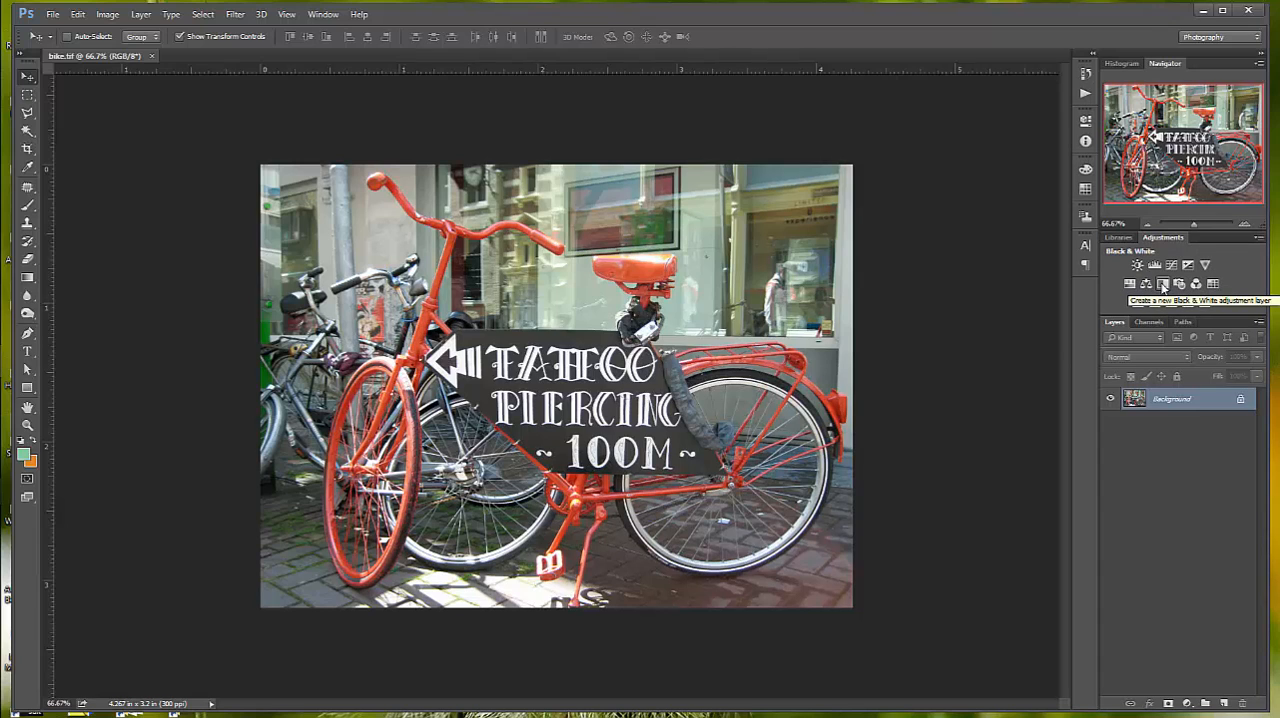
- Add a Black & White adjustment layer with the Auto settings and compare it with the original colors
{"action": "left_click", "coordinate": [1163, 285]}
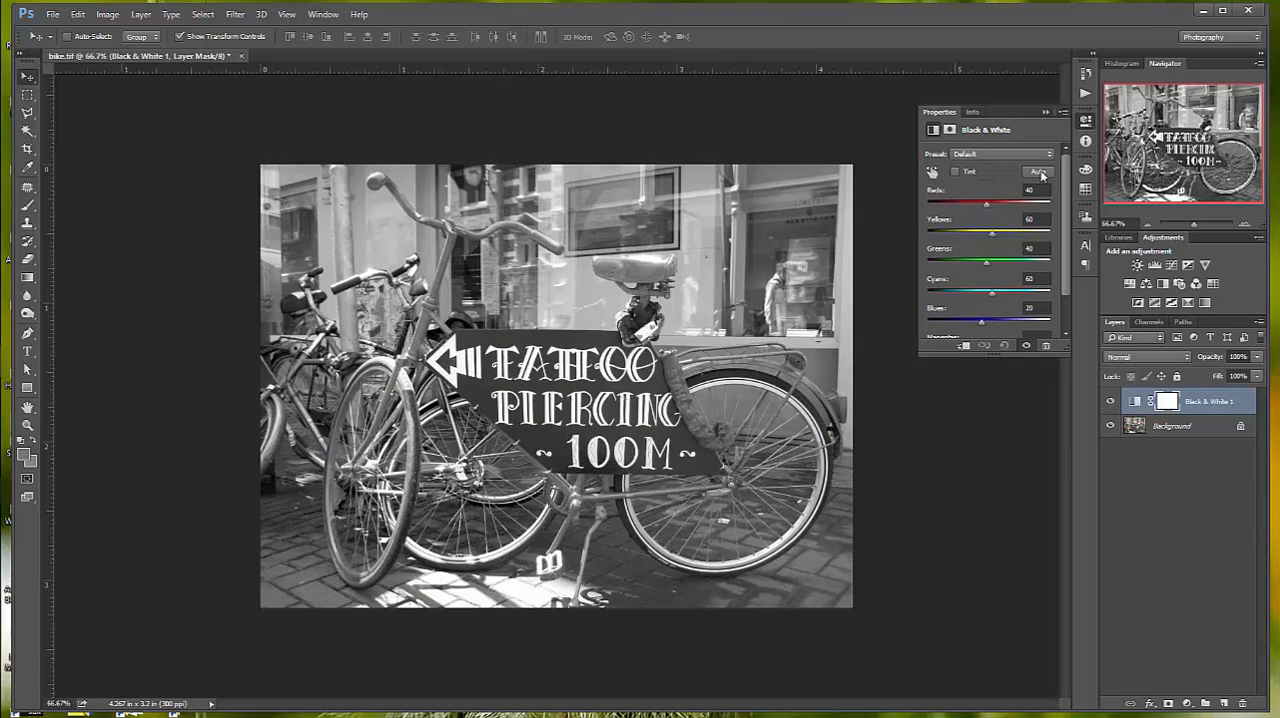
{"action": "left_click", "coordinate": [1039, 172]}
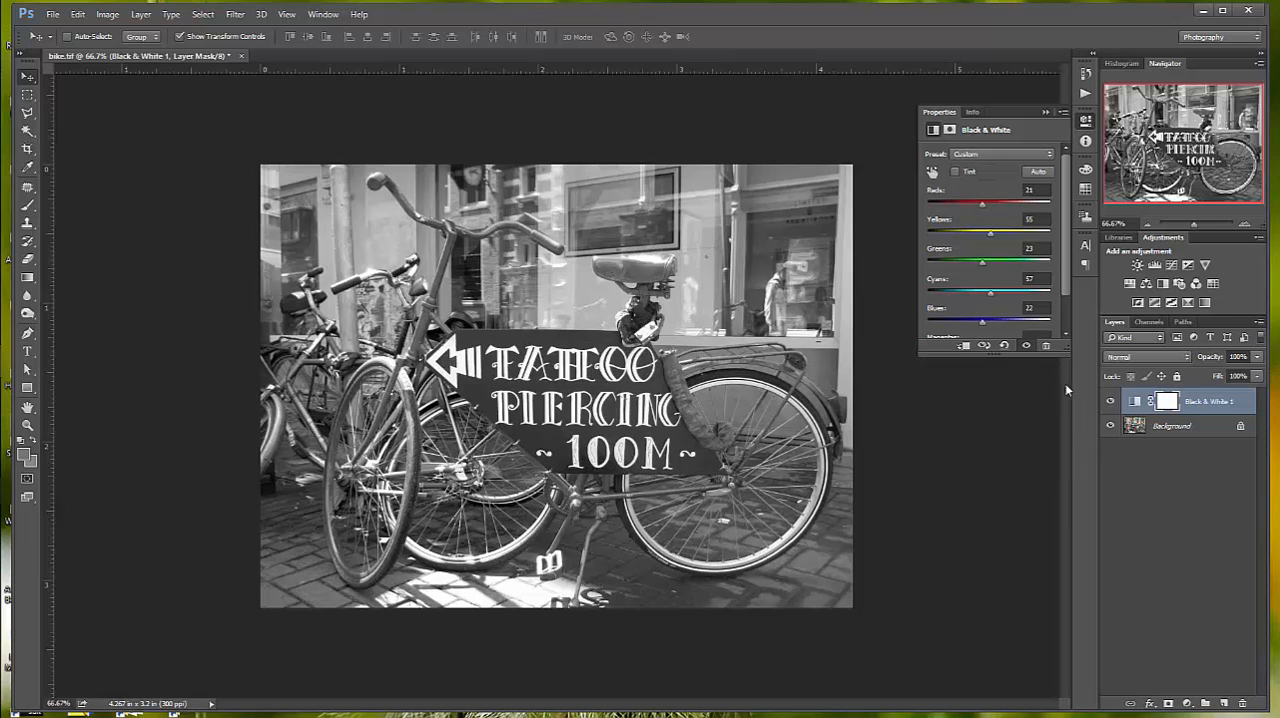
{"action": "left_click", "coordinate": [1110, 402]}
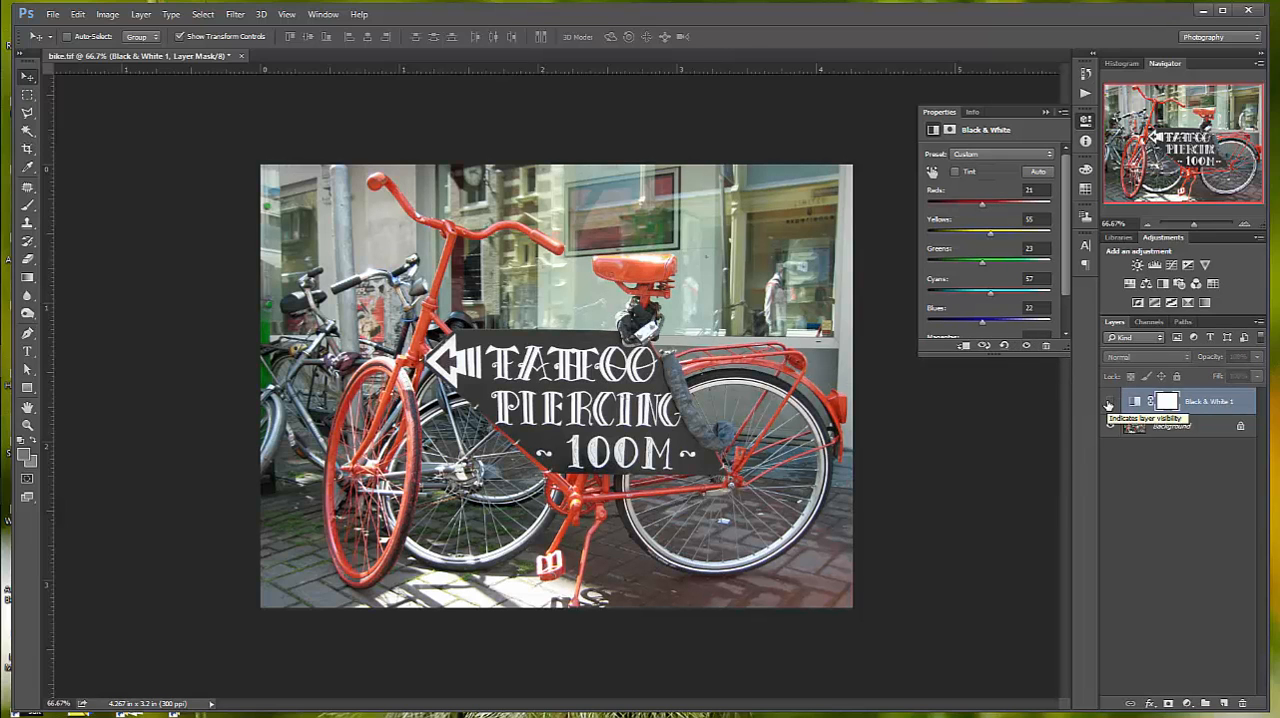
{"action": "left_click", "coordinate": [1109, 402]}
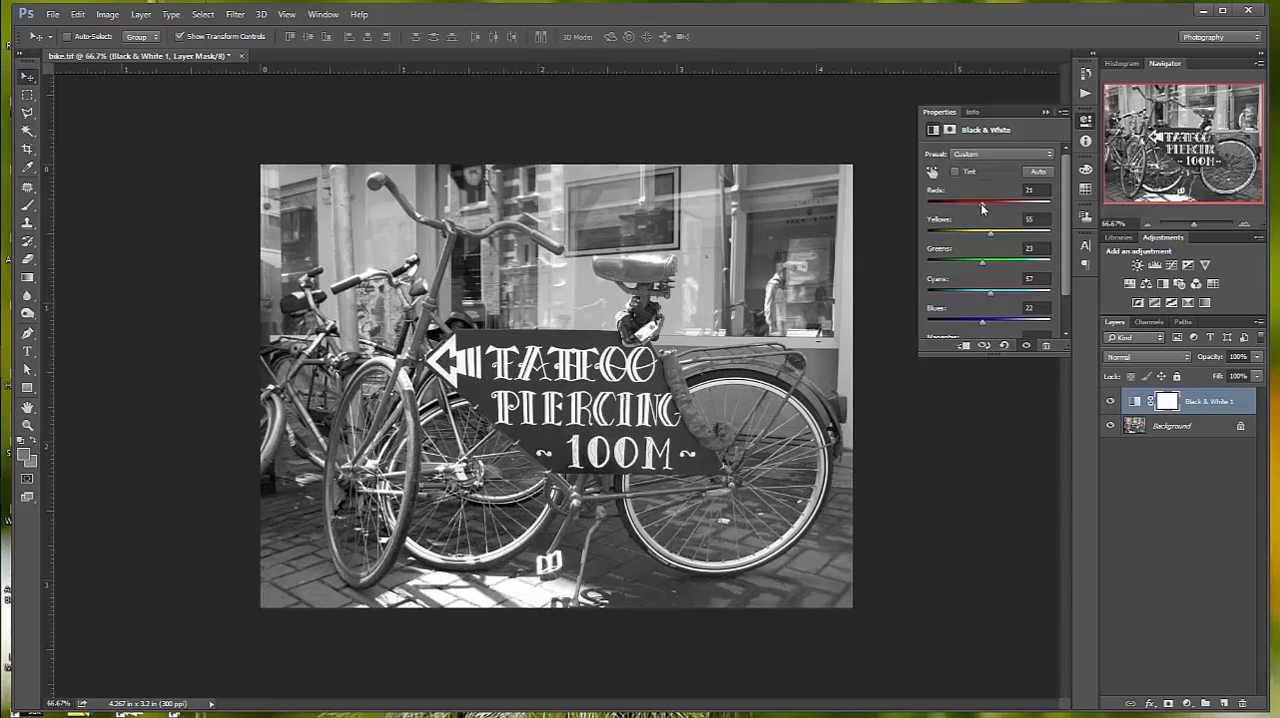
- Raise Reds to 148 in the Black & White adjustment and compare the result with the color image
{"action": "left_click_drag", "start_coordinate": [984, 204], "coordinate": [1006, 206]}
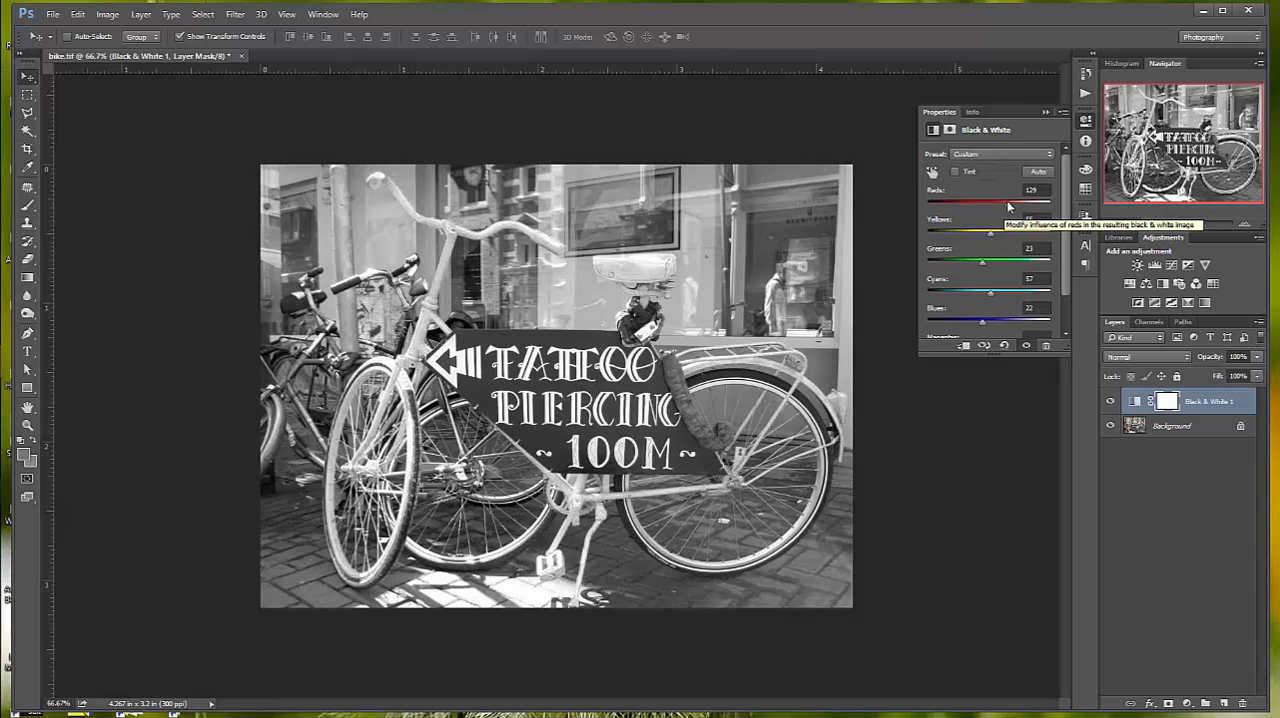
{"action": "mouse_move", "coordinate": [1006, 208]}
{"action": "left_mouse_down"}
{"action": "mouse_move", "coordinate": [949, 208]}
{"action": "mouse_move", "coordinate": [1015, 208]}
{"action": "left_mouse_up"}
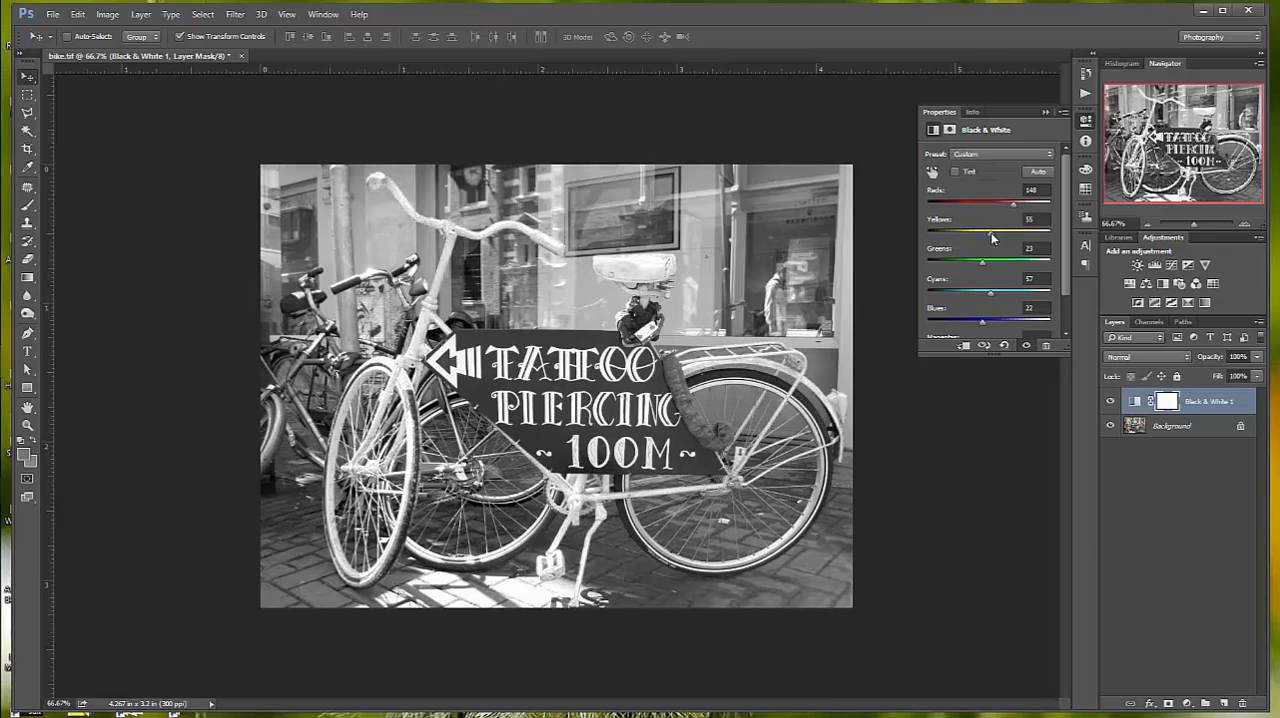
{"action": "left_click", "coordinate": [1110, 401]}
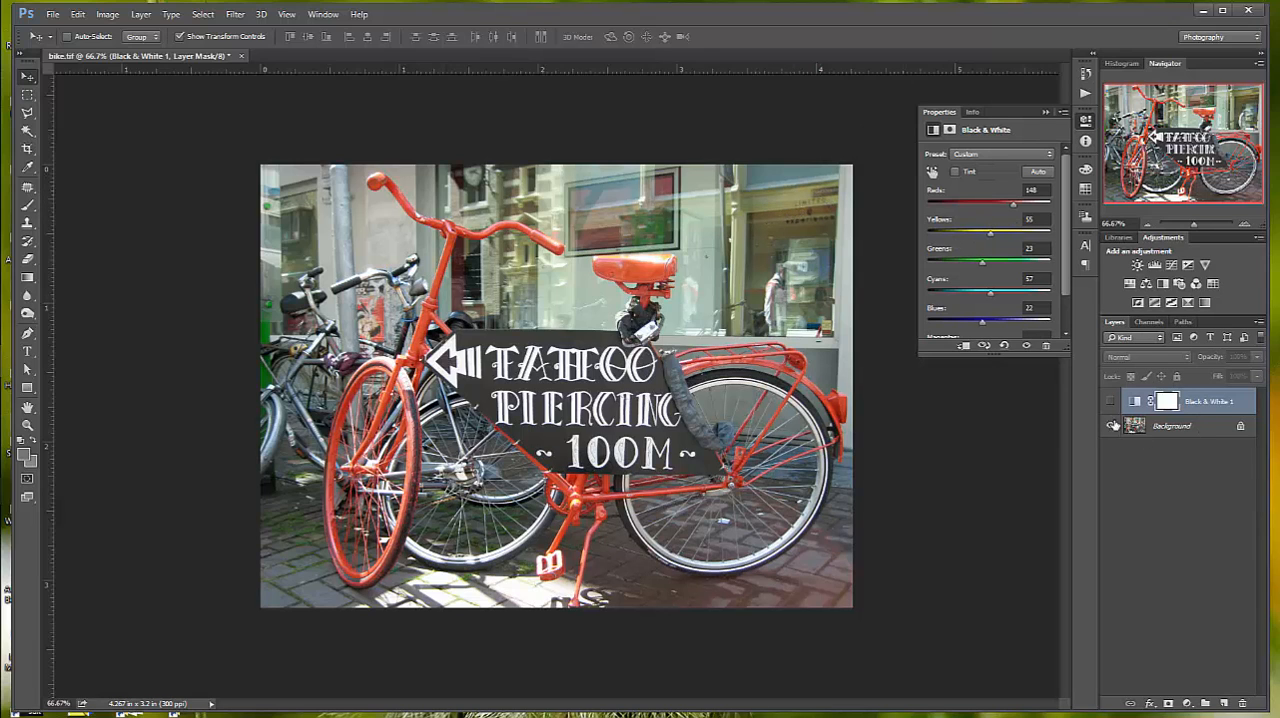
{"action": "left_click", "coordinate": [1110, 402]}
- Set Yellows to 81 and Greens to 11 in the Black & White adjustment, comparing against the color image
{"action": "mouse_move", "coordinate": [990, 233]}
{"action": "left_mouse_down"}
{"action": "mouse_move", "coordinate": [1018, 236]}
{"action": "mouse_move", "coordinate": [968, 247]}
{"action": "mouse_move", "coordinate": [998, 240]}
{"action": "left_mouse_up"}
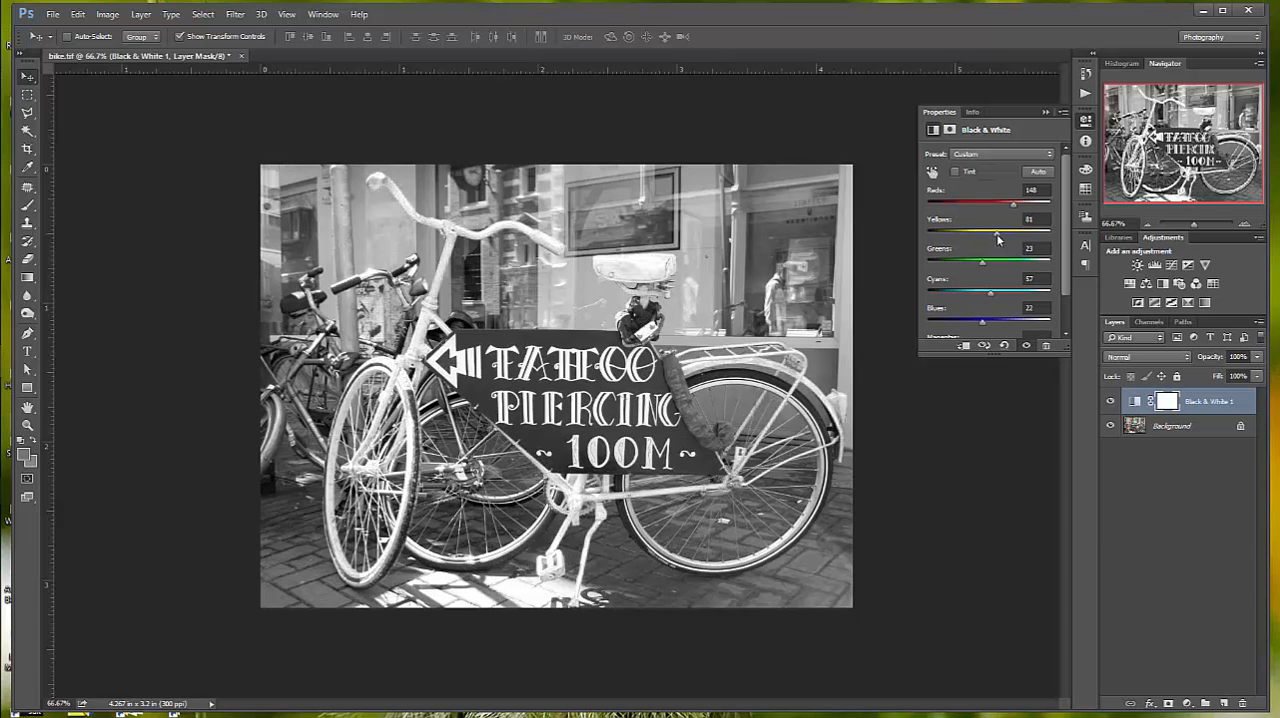
{"action": "left_click", "coordinate": [1109, 402]}
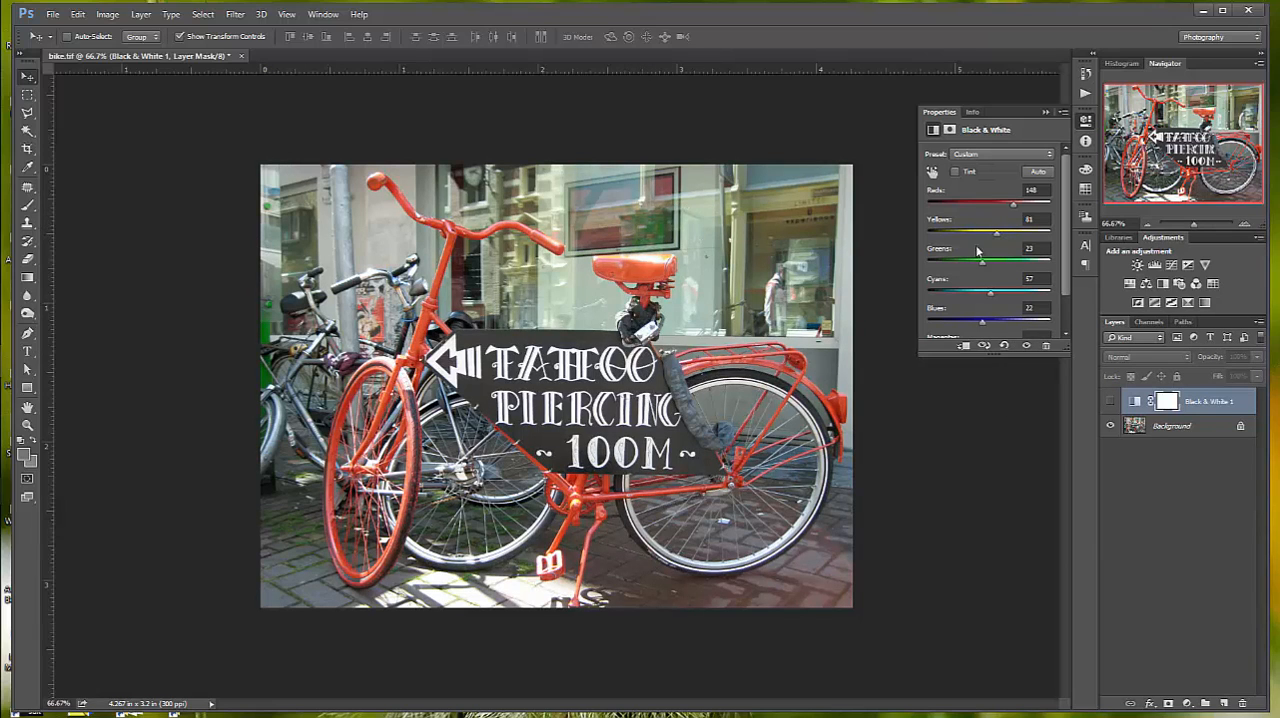
{"action": "left_click", "coordinate": [1109, 401]}
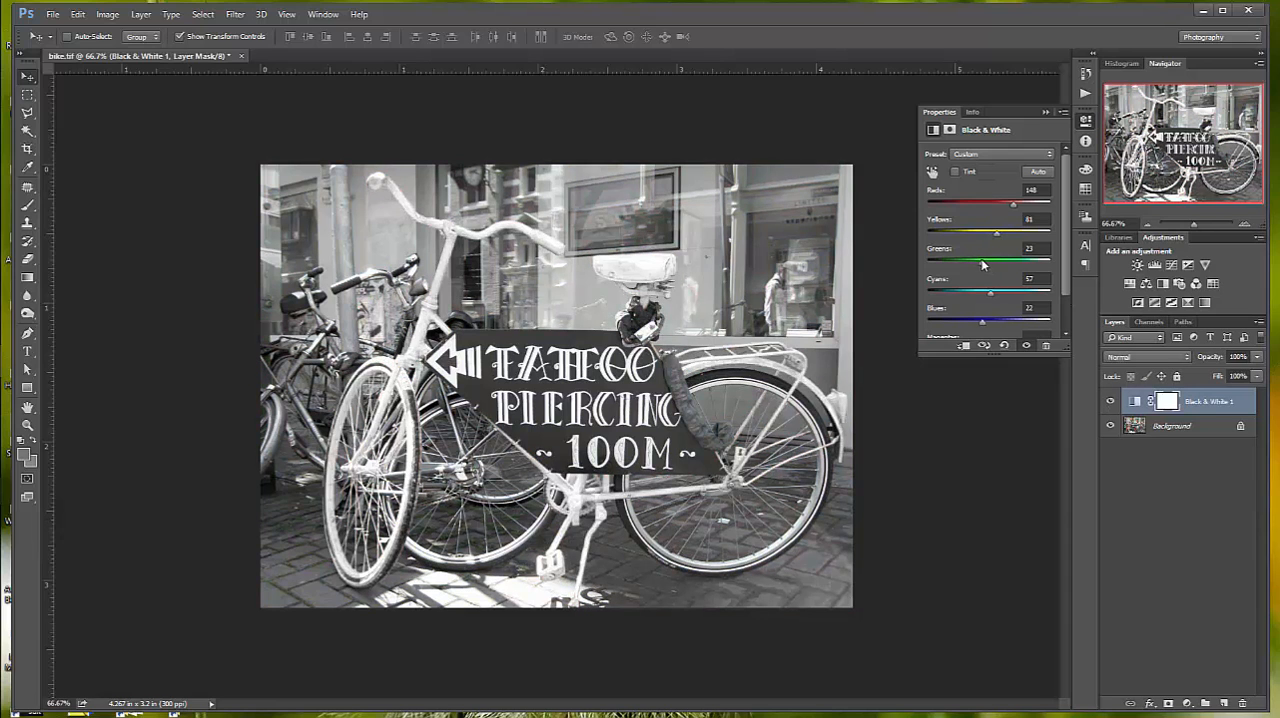
{"action": "mouse_move", "coordinate": [983, 262]}
{"action": "left_mouse_down"}
{"action": "mouse_move", "coordinate": [1048, 266]}
{"action": "mouse_move", "coordinate": [946, 277]}
{"action": "mouse_move", "coordinate": [980, 270]}
{"action": "left_mouse_up"}
{"action": "left_click", "coordinate": [1109, 402]}
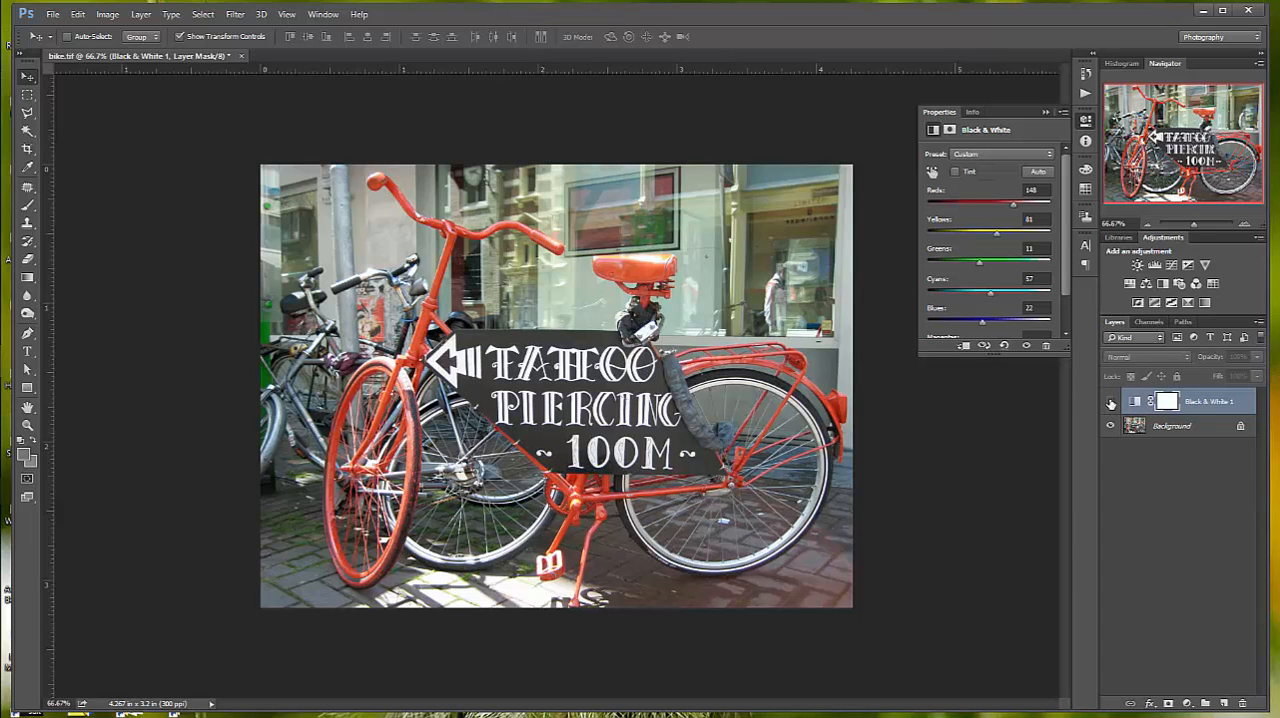
{"action": "left_click", "coordinate": [1109, 401]}
- Change the Black & White mix to Reds -5, Yellows 117, Greens -54, Cyans -23 and Blues 11
{"action": "left_click_drag", "start_coordinate": [987, 298], "coordinate": [958, 268]}
{"action": "left_click_drag", "start_coordinate": [1013, 207], "coordinate": [980, 326]}
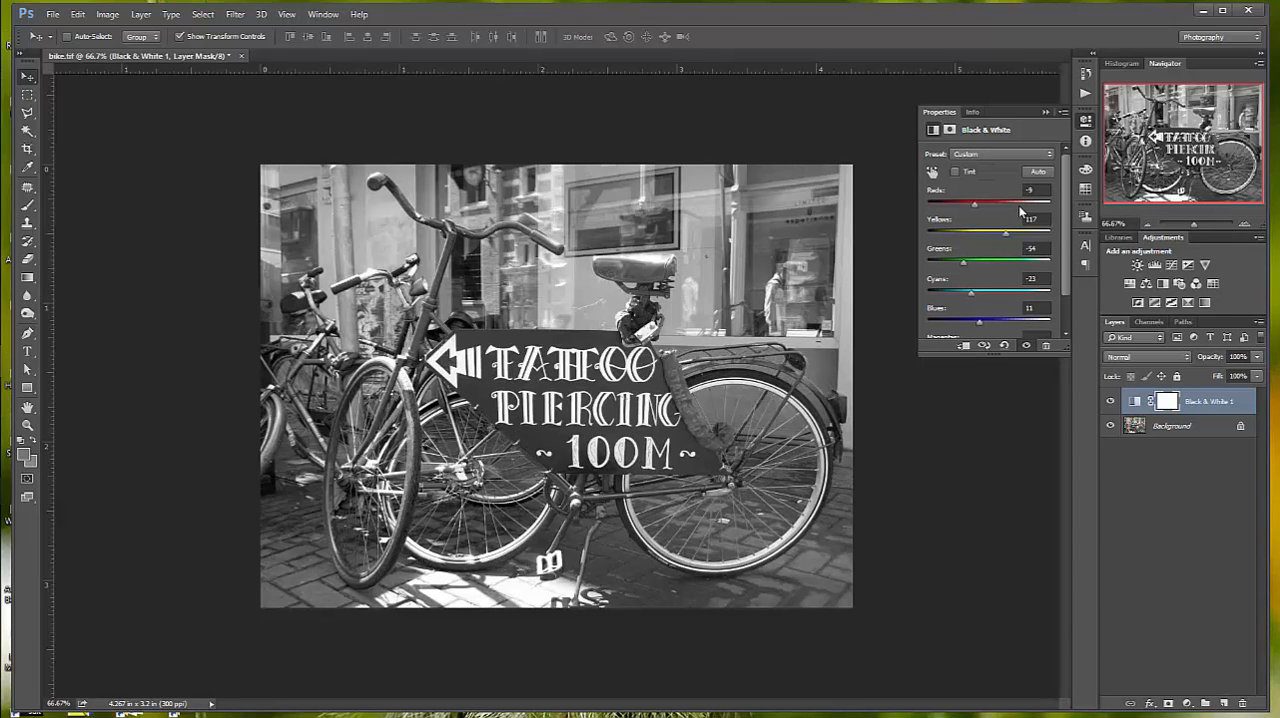
- Try the Infrared preset, switch to Blue Filter, and adjust it to Reds 36, Yellows 92, Greens 42, Cyans 5 and Blues -48
{"action": "left_click", "coordinate": [1049, 154]}
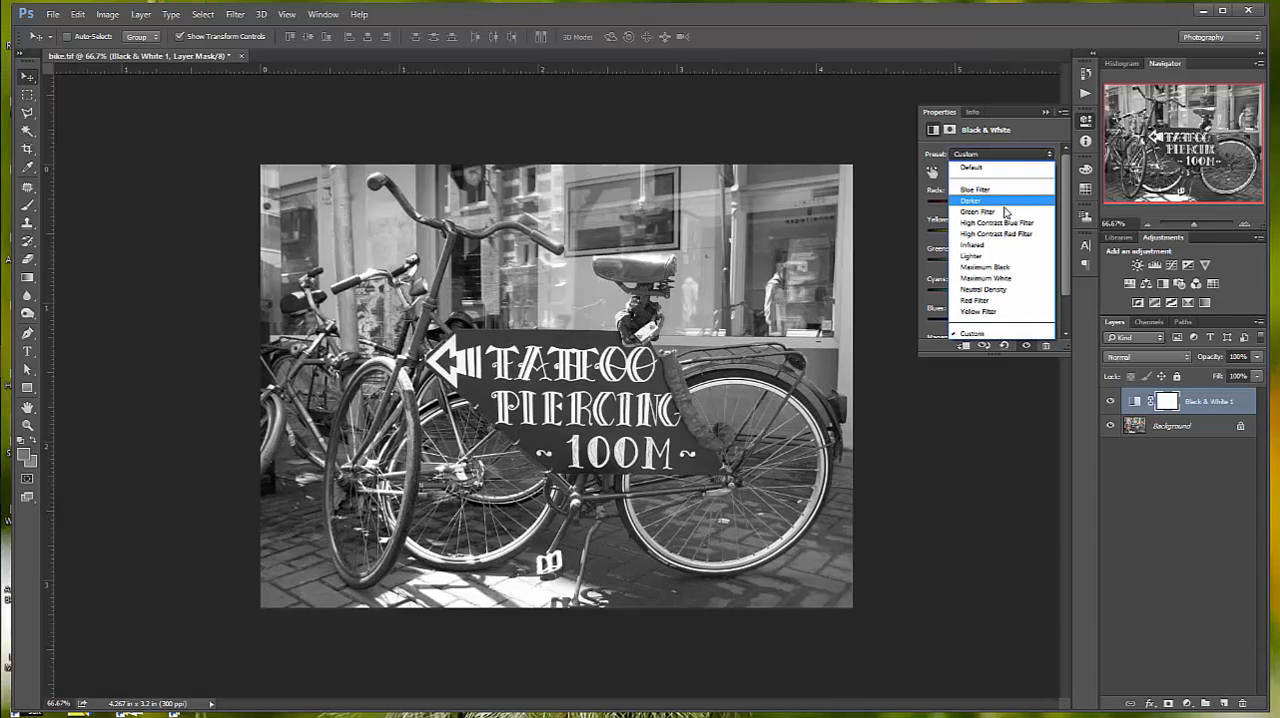
{"action": "left_click", "coordinate": [998, 248]}
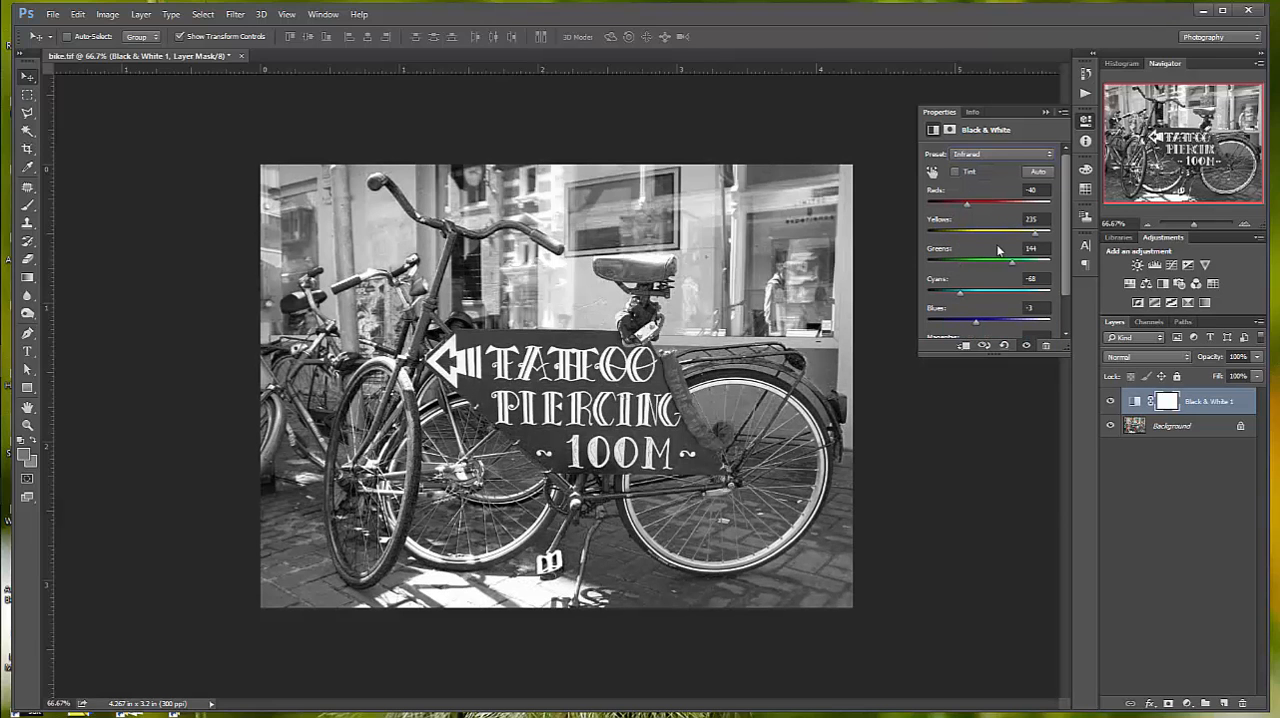
{"action": "left_click", "coordinate": [1047, 157]}
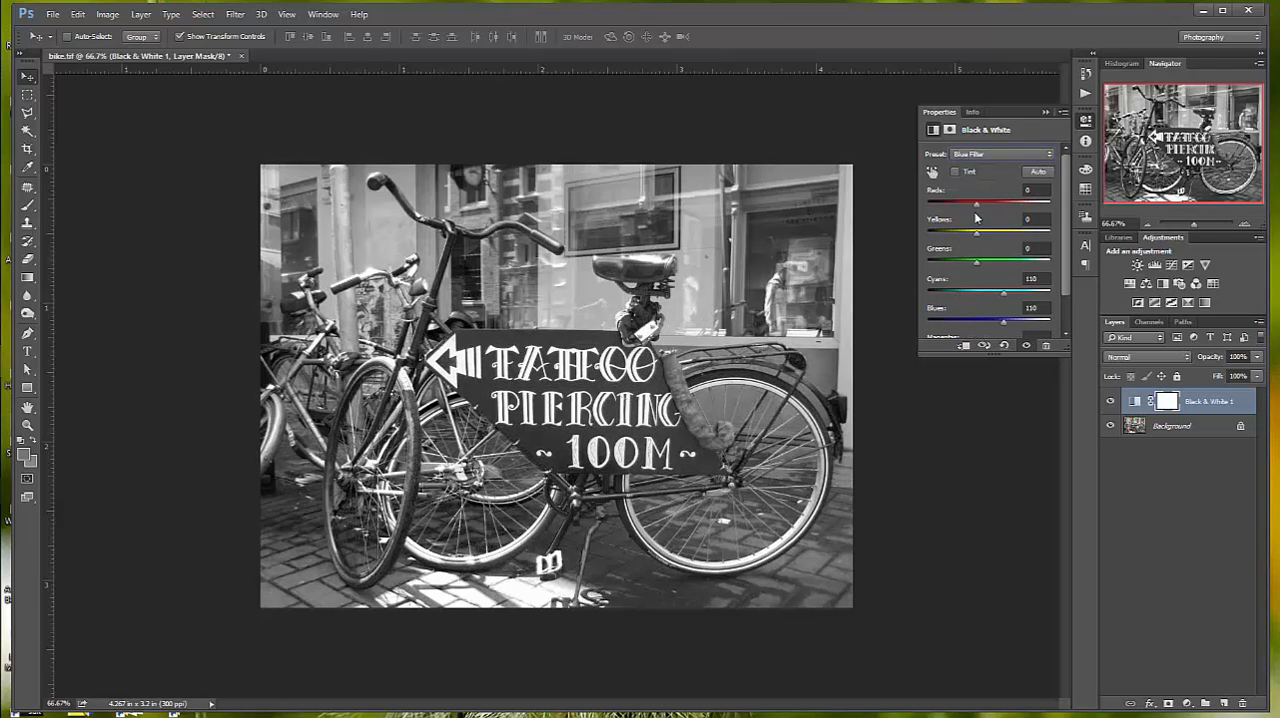
{"action": "left_click_drag", "start_coordinate": [979, 207], "coordinate": [966, 340]}
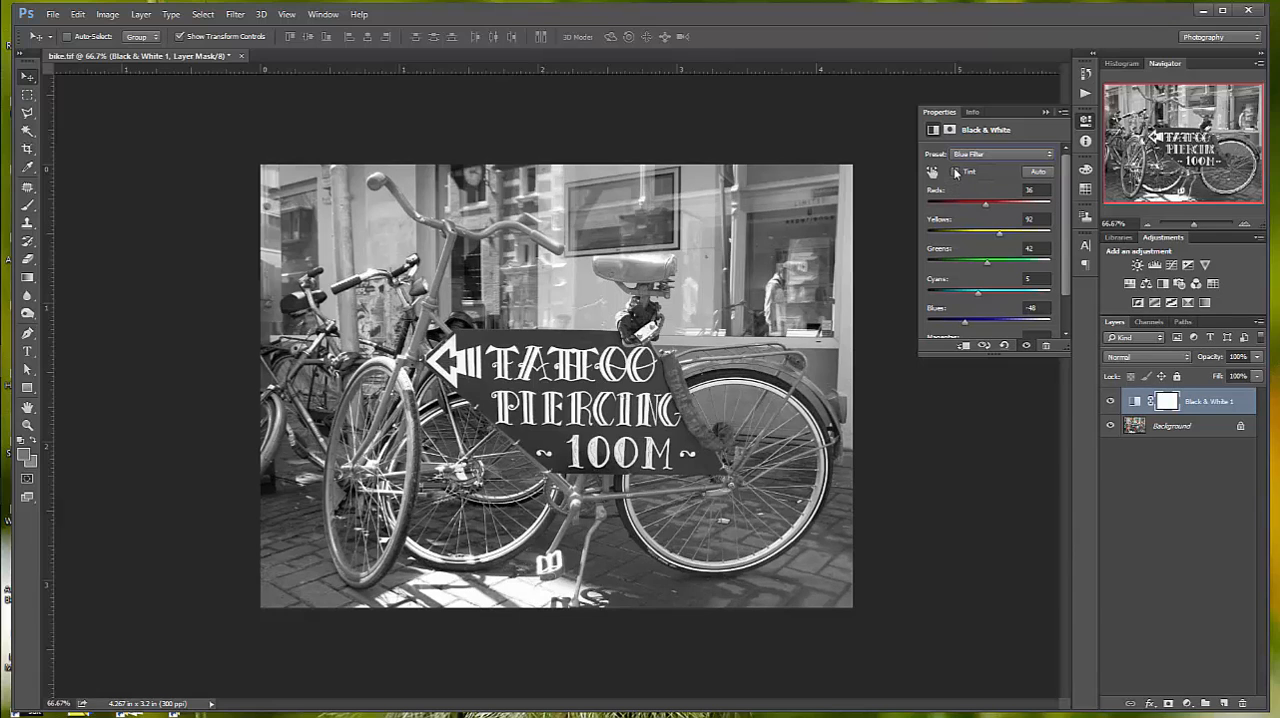
- Enable Tint on the Black & White adjustment and set the tint color's hue to 44°
{"action": "left_click", "coordinate": [956, 172]}
{"action": "left_click", "coordinate": [985, 172]}
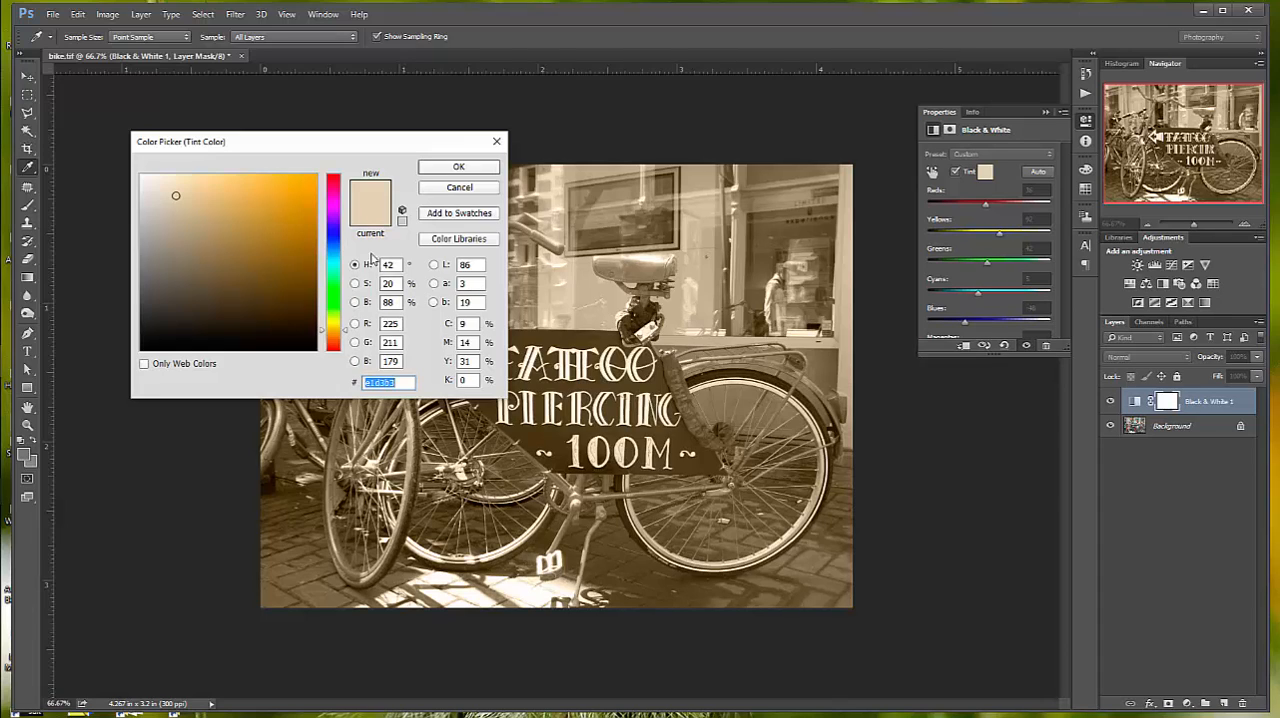
{"action": "left_click", "coordinate": [292, 222]}
{"action": "mouse_move", "coordinate": [292, 222]}
{"action": "left_mouse_down"}
{"action": "mouse_move", "coordinate": [224, 198]}
{"action": "mouse_move", "coordinate": [182, 293]}
{"action": "mouse_move", "coordinate": [172, 249]}
{"action": "mouse_move", "coordinate": [183, 248]}
{"action": "left_mouse_up"}
{"action": "left_click", "coordinate": [333, 237]}
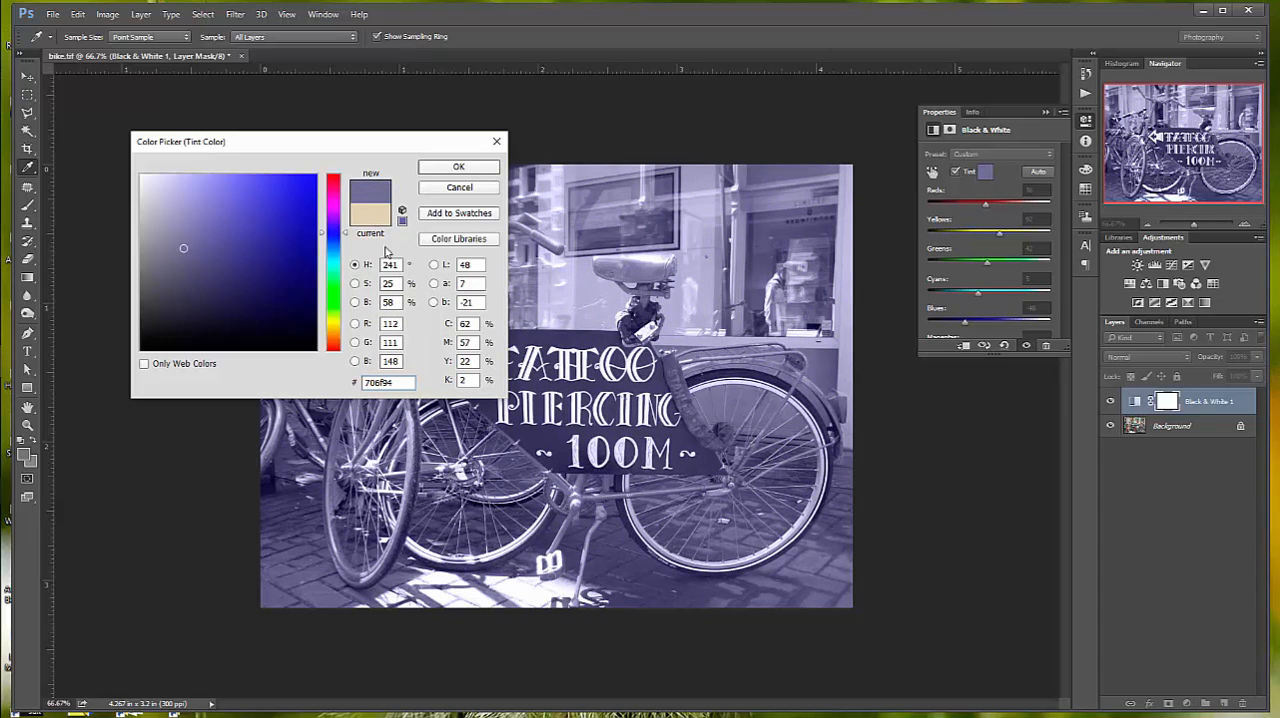
{"action": "left_click_drag", "start_coordinate": [346, 236], "coordinate": [343, 329]}
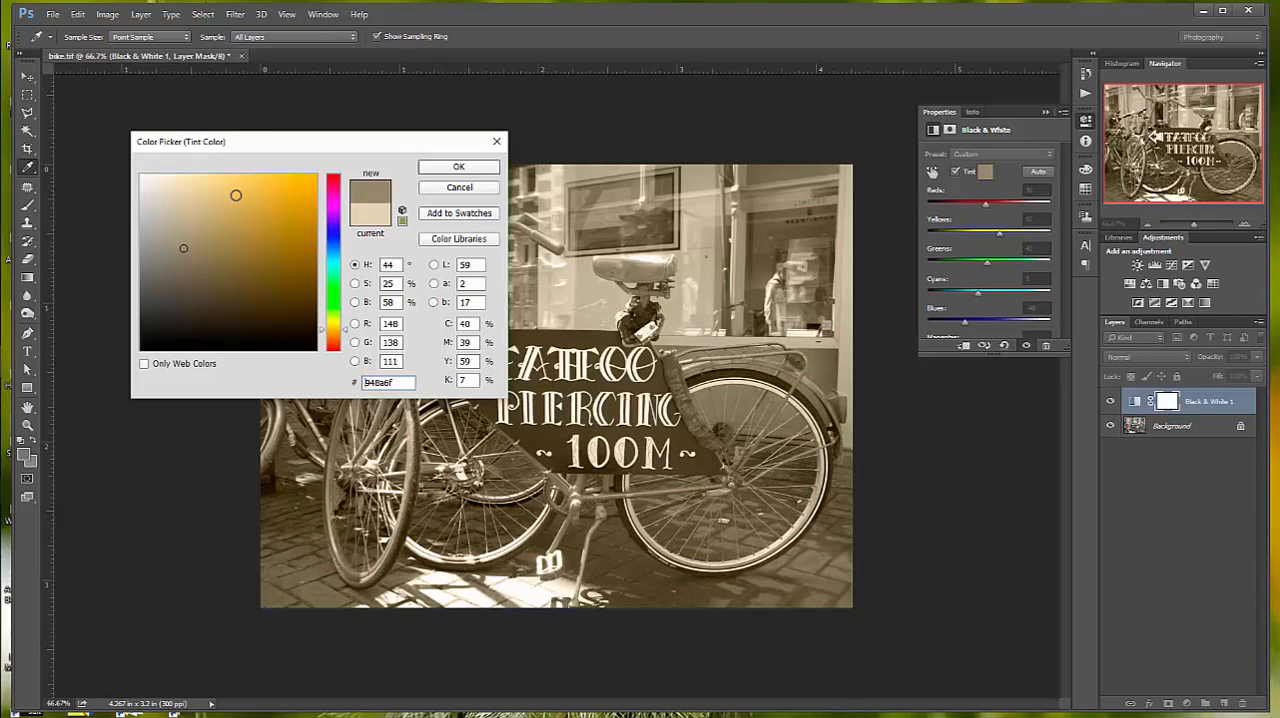
- Darken and saturate the tint to a deep brown, hex 564516, and accept the color
{"action": "left_click_drag", "start_coordinate": [237, 194], "coordinate": [245, 279]}
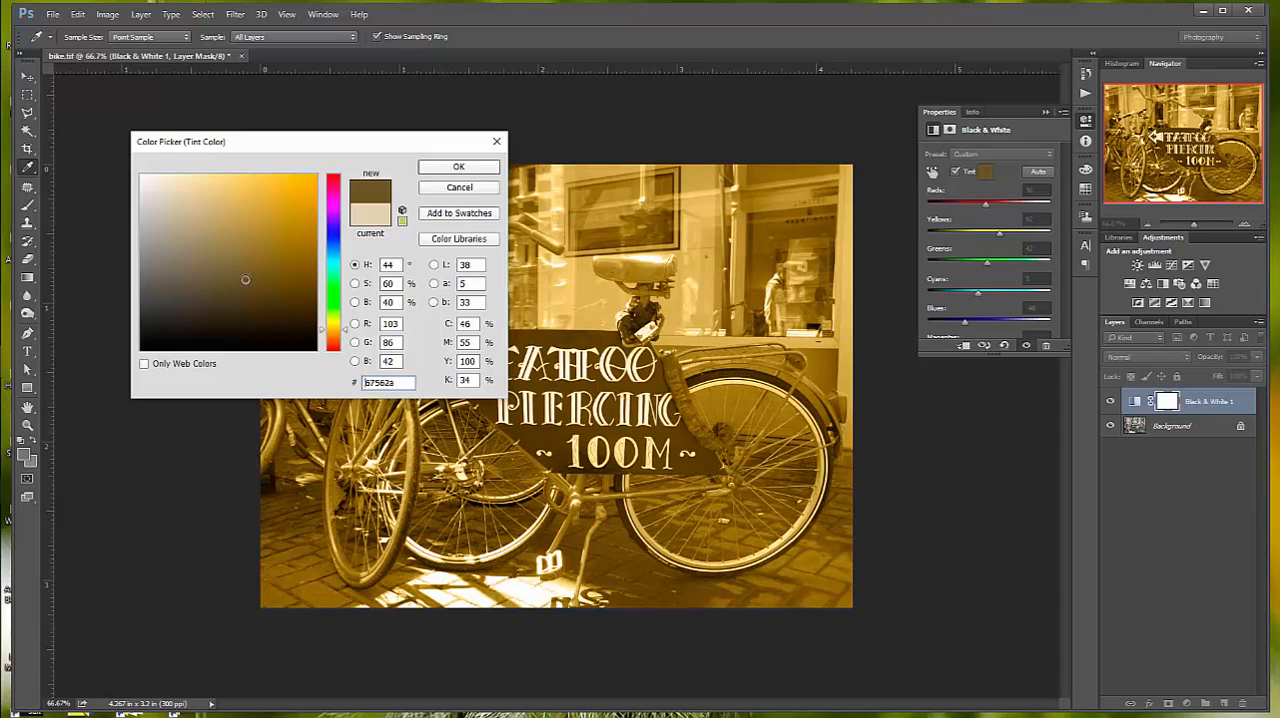
{"action": "left_click", "coordinate": [256, 250]}
{"action": "left_click", "coordinate": [272, 291]}
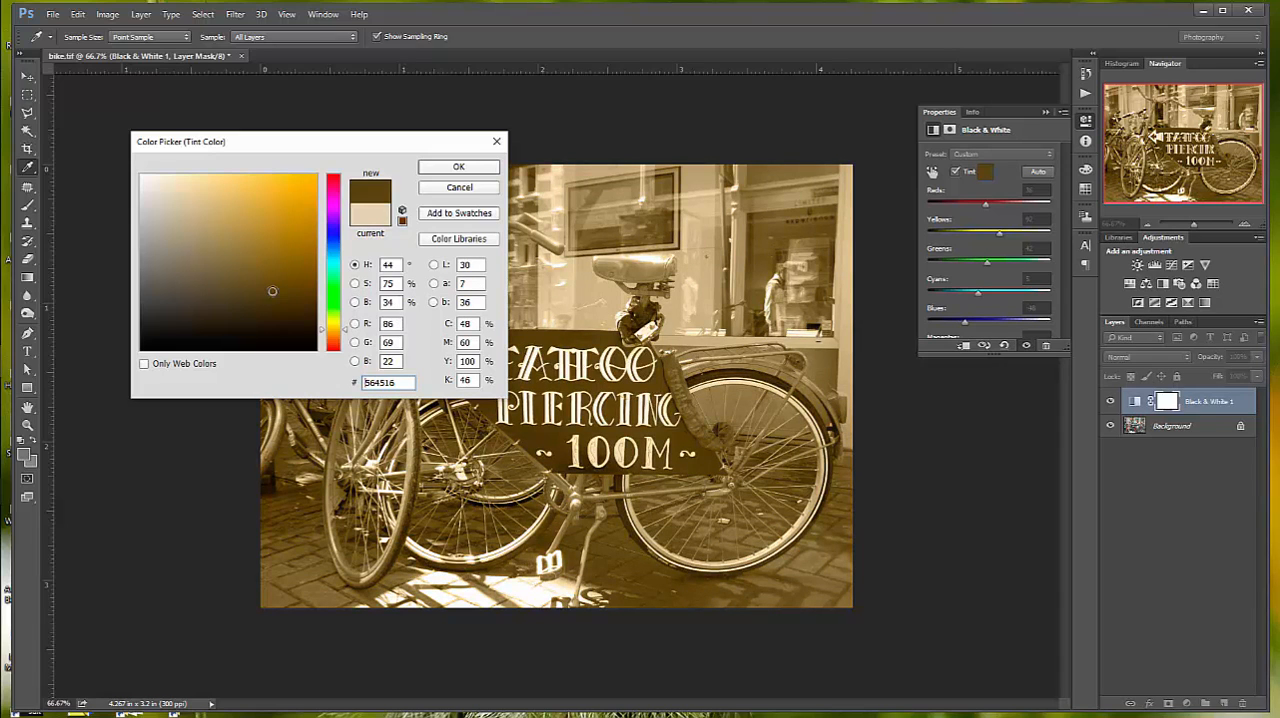
{"action": "left_click", "coordinate": [458, 168]}
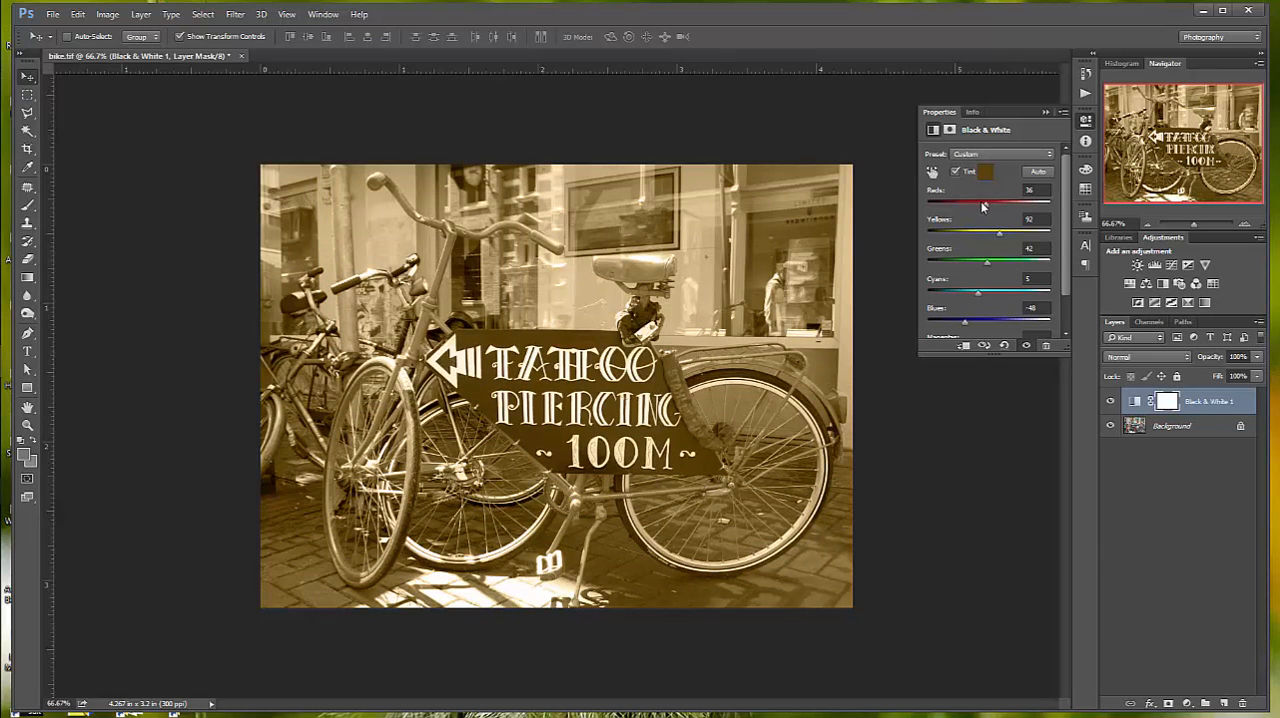
- Set Reds to -15, Yellows 176, Greens 98, Cyans 112 and Blues -51, and deselect the adjustment layer
{"action": "left_click_drag", "start_coordinate": [985, 207], "coordinate": [965, 332]}
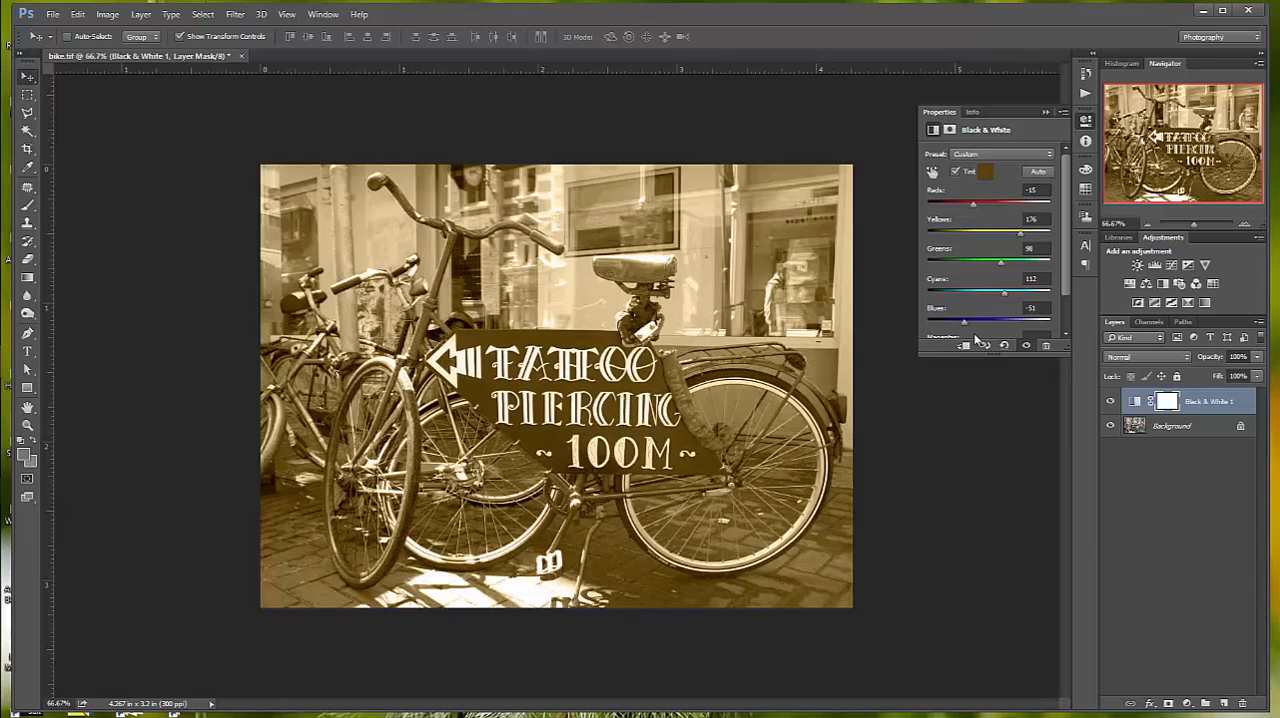
{"action": "left_click", "coordinate": [1151, 489]}
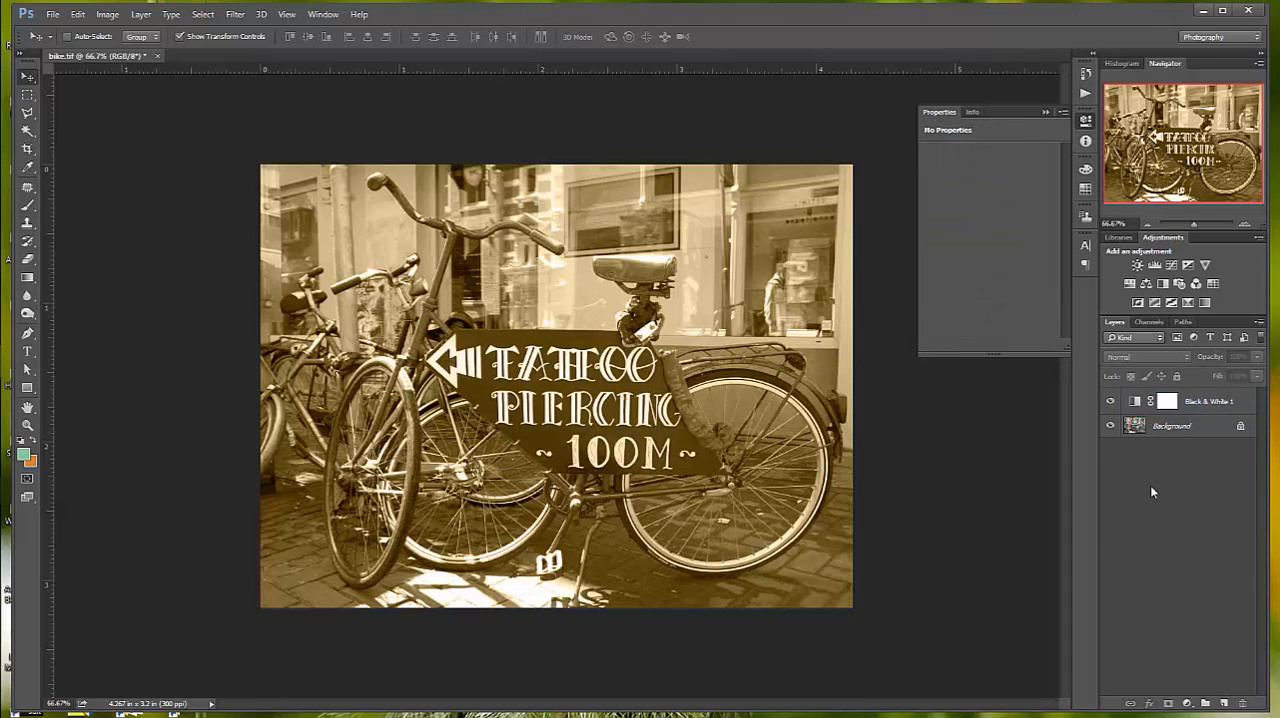
{"action": "left_click", "coordinate": [1259, 321]}
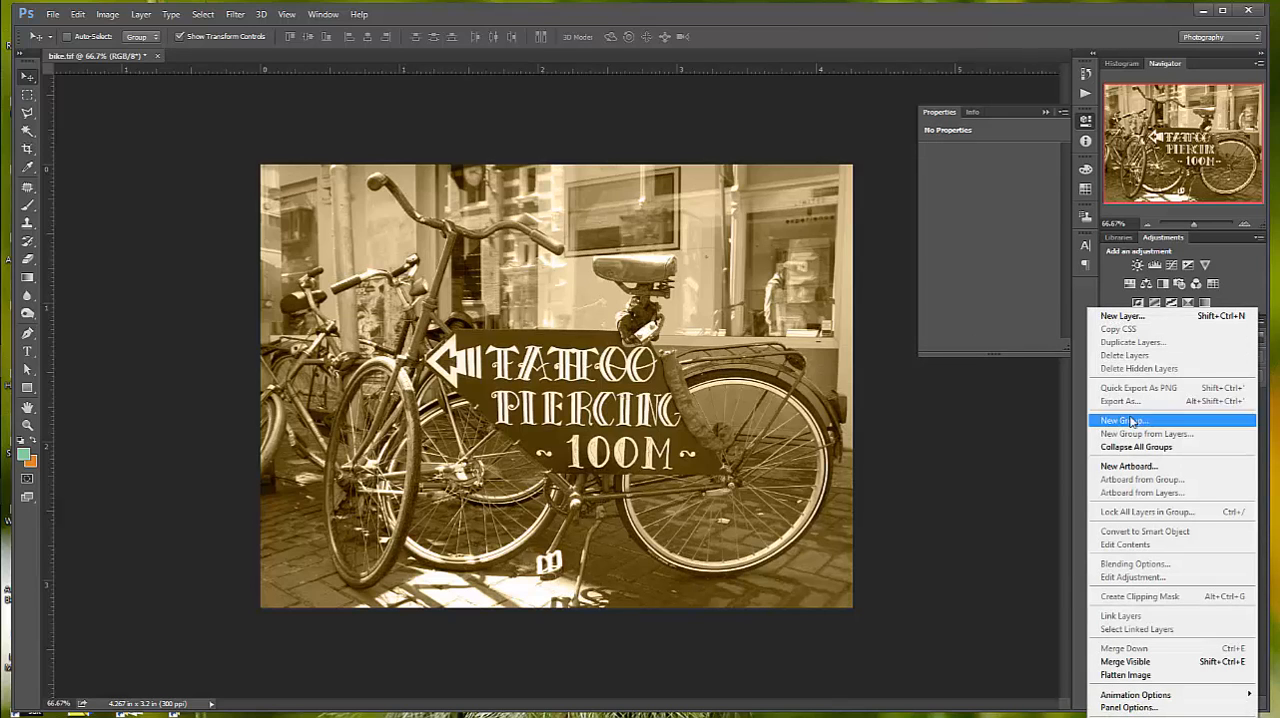
{"action": "left_click", "coordinate": [1060, 486]}
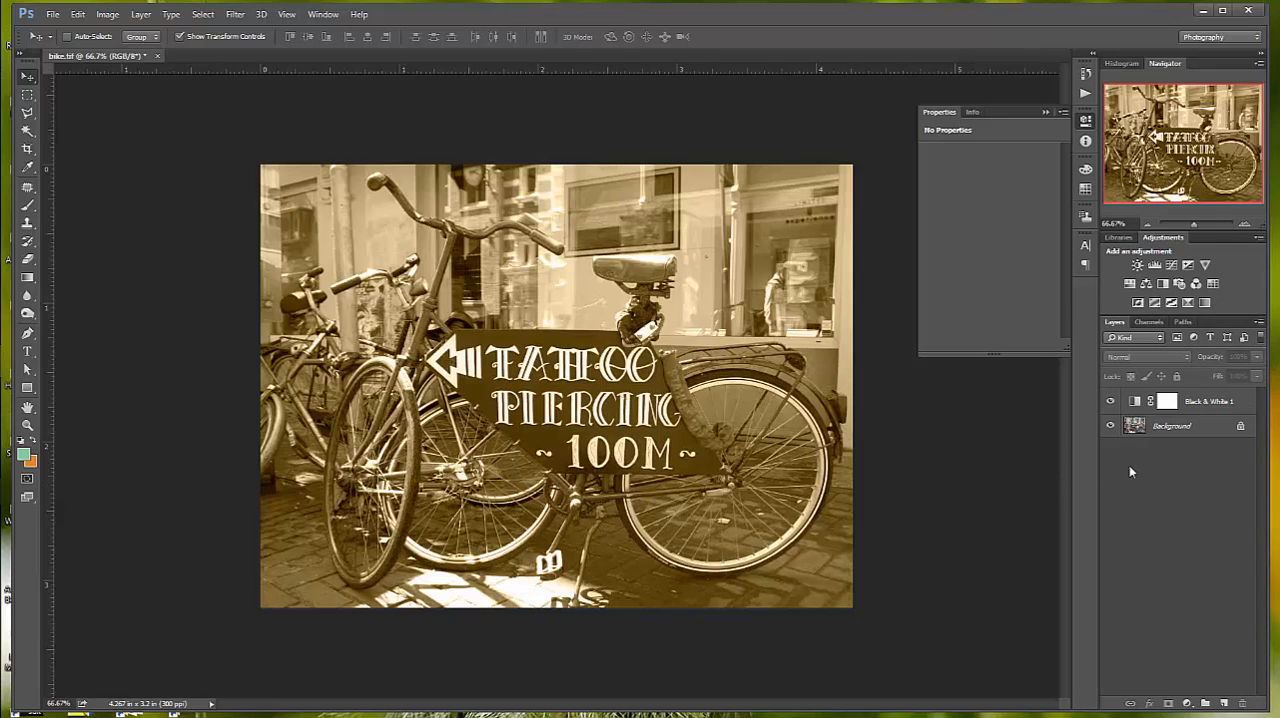
- Save a copy of the layered image in the Lesson 02 folder as bikeJH in Photoshop (PSD) format with Maximize Compatibility on
{"action": "left_click", "coordinate": [52, 14]}
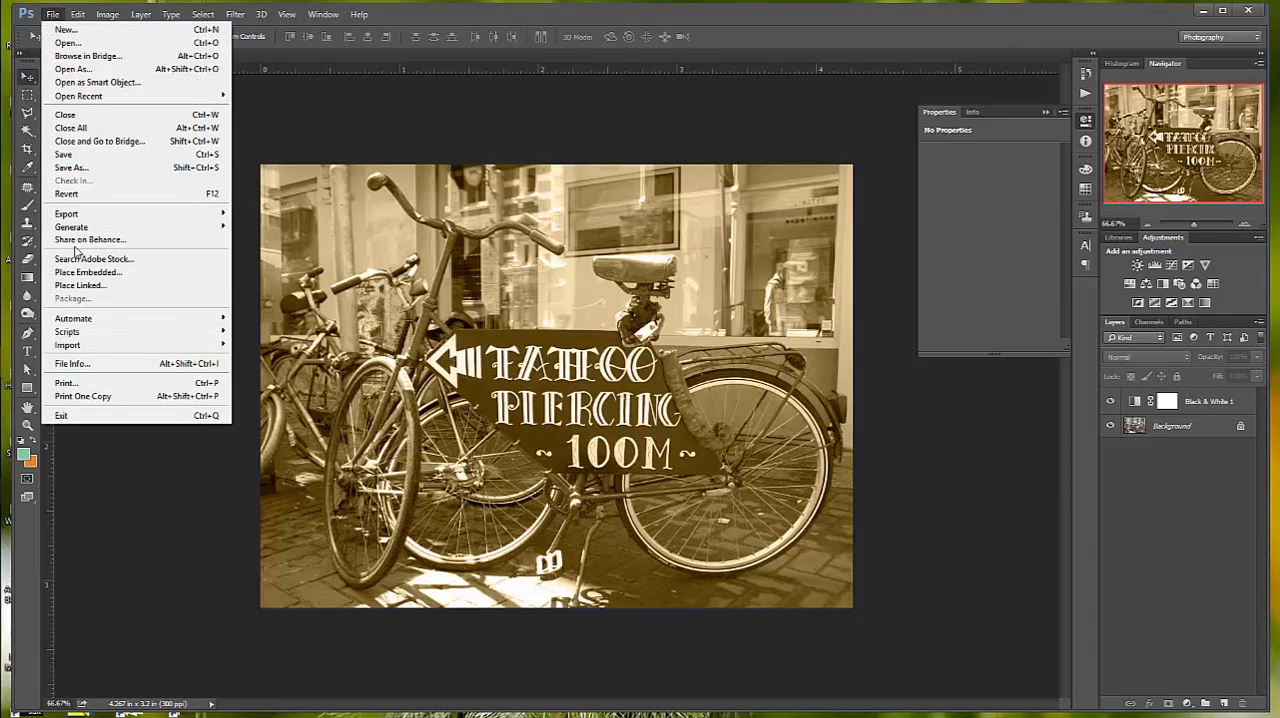
{"action": "left_click", "coordinate": [76, 168]}
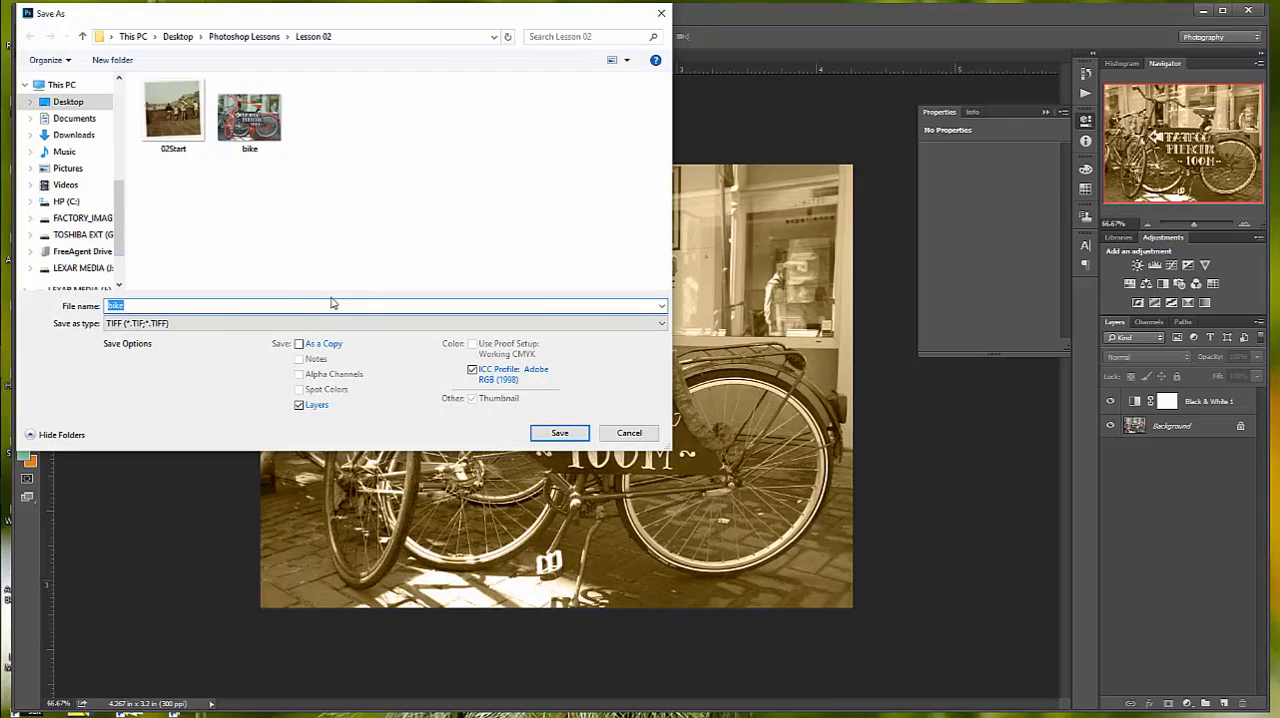
{"action": "left_click", "coordinate": [144, 303]}
{"action": "key", "text": "BackSpace"}
{"action": "type", "text": "H"}
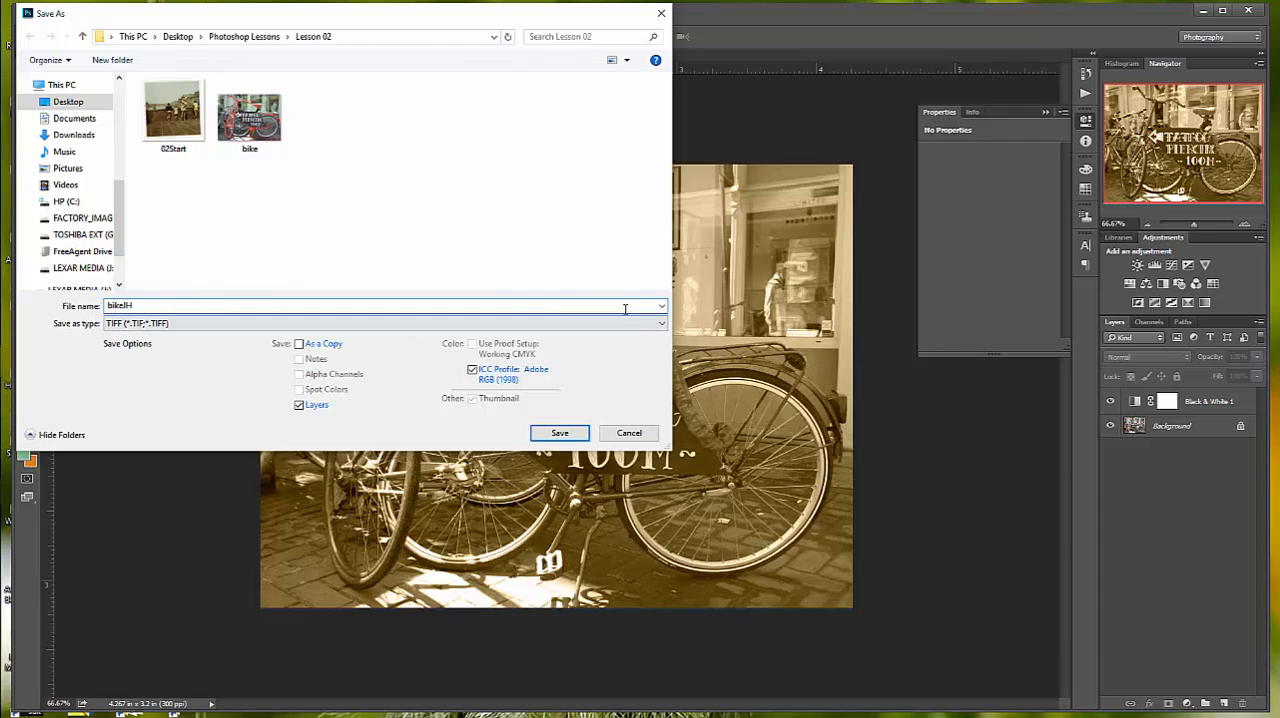
{"action": "left_click", "coordinate": [660, 323]}
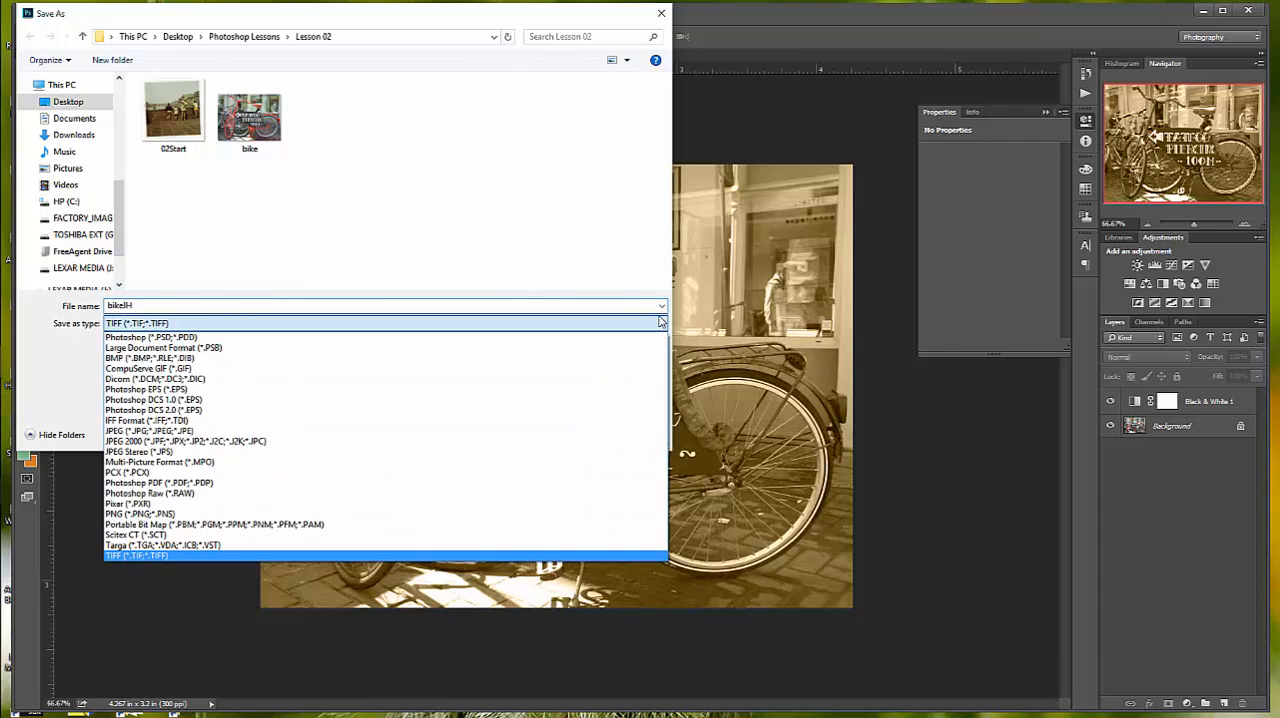
{"action": "left_click", "coordinate": [337, 342]}
{"action": "left_click", "coordinate": [559, 433]}
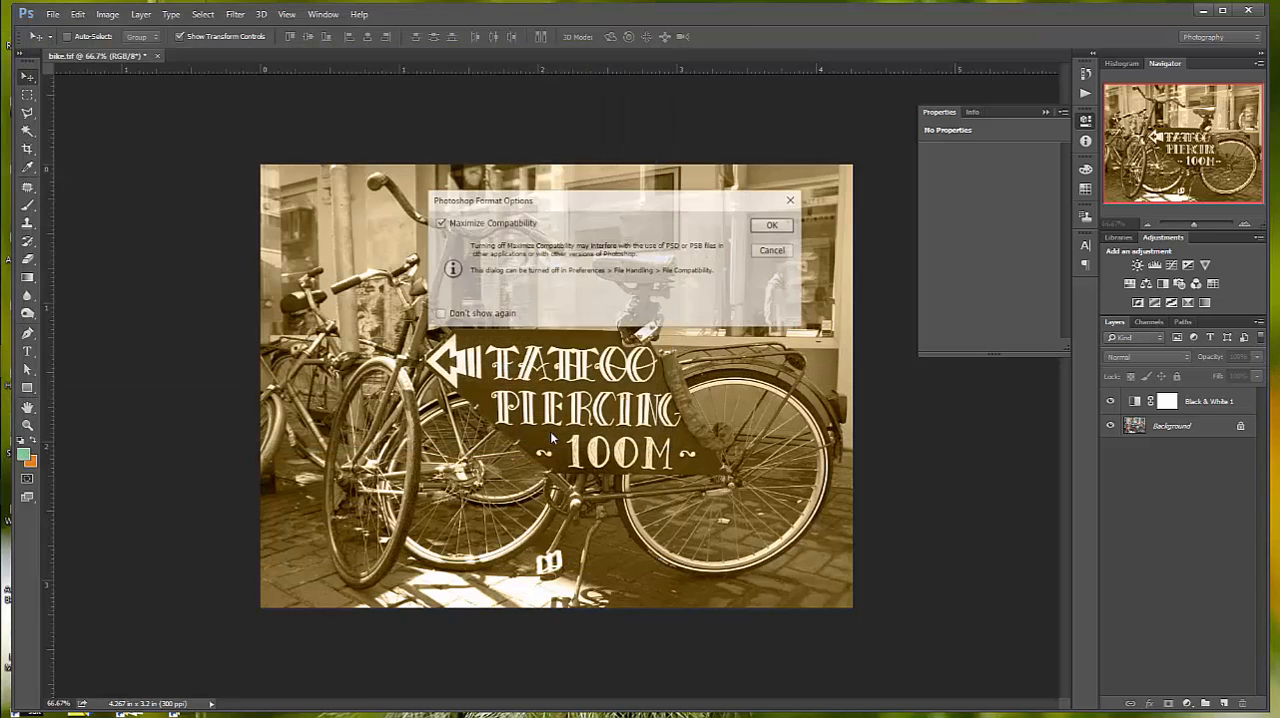
{"action": "left_click", "coordinate": [766, 223]}
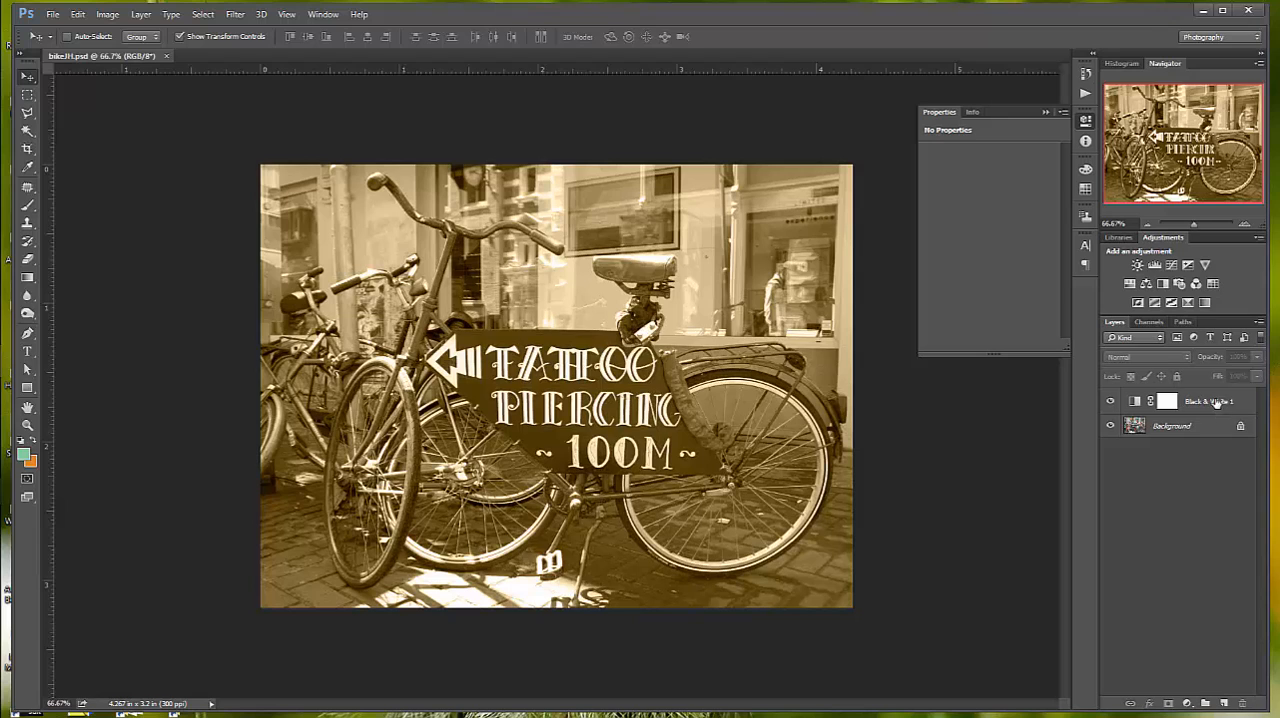
- Flatten the image and save it as bikeJH in Photoshop PDF format, keeping the Press Quality settings and Photoshop editing capabilities
{"action": "left_click", "coordinate": [1259, 322]}
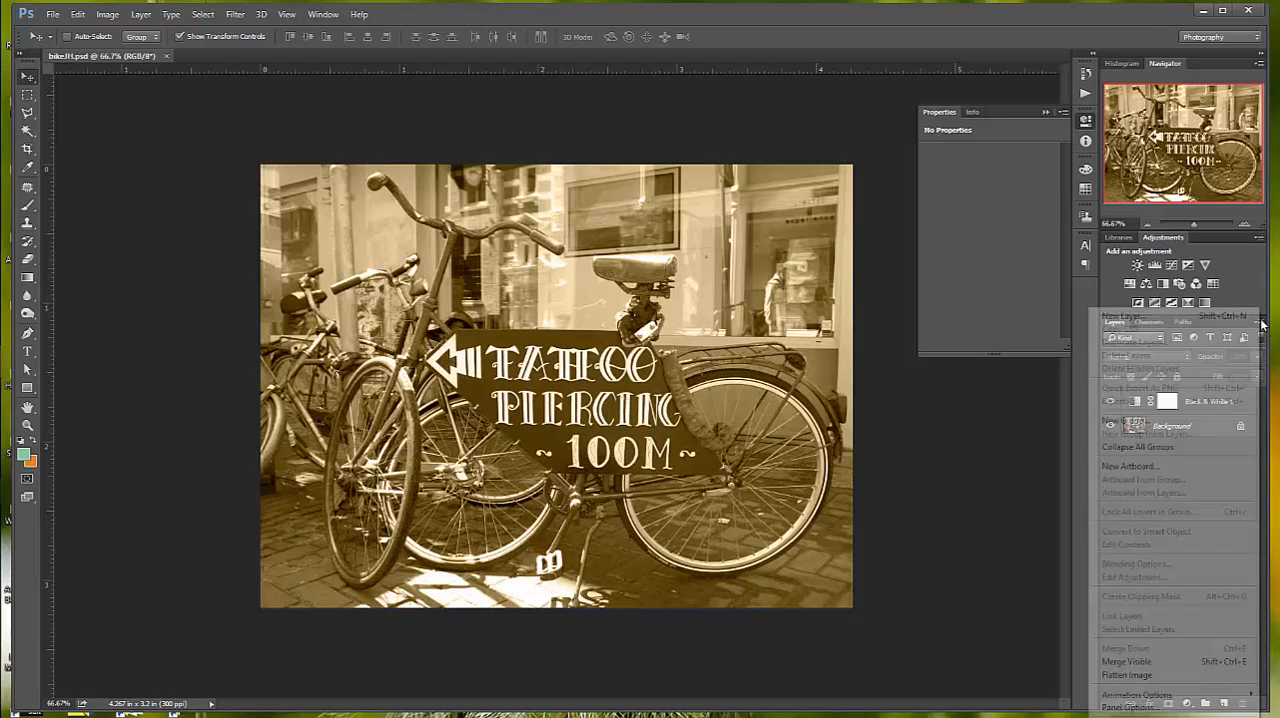
{"action": "left_click", "coordinate": [1173, 676]}
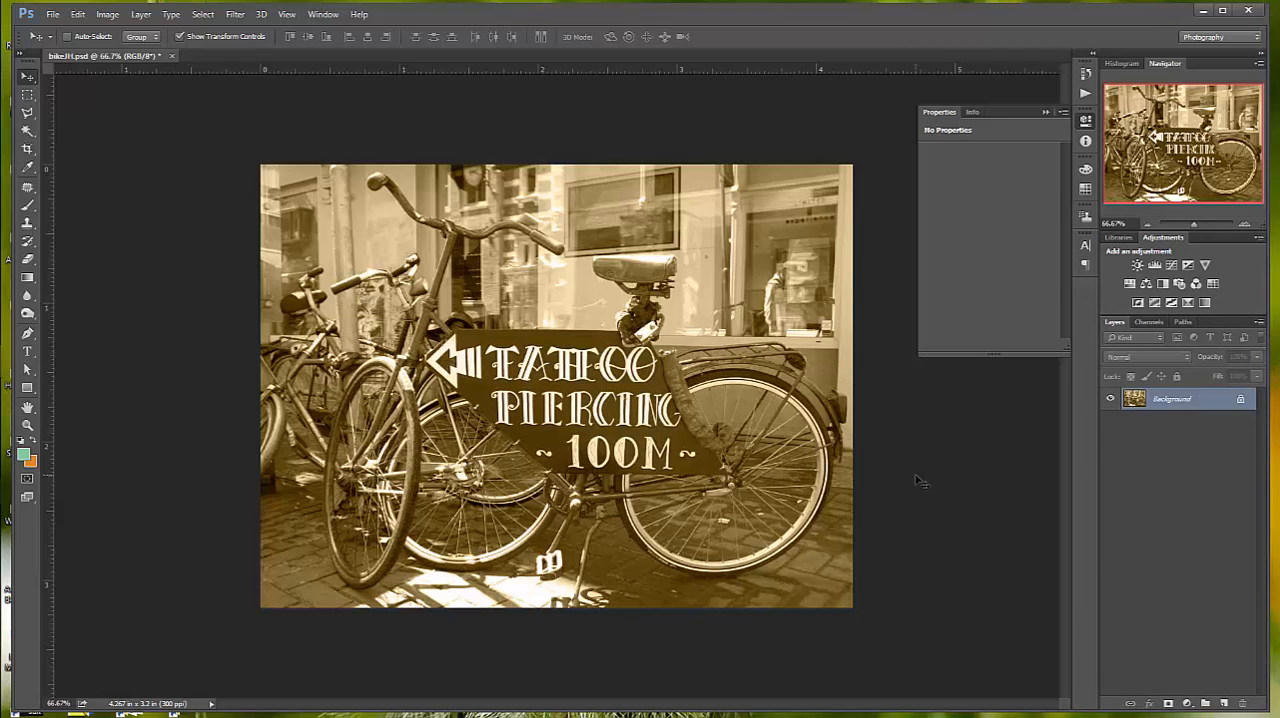
{"action": "left_click", "coordinate": [54, 14]}
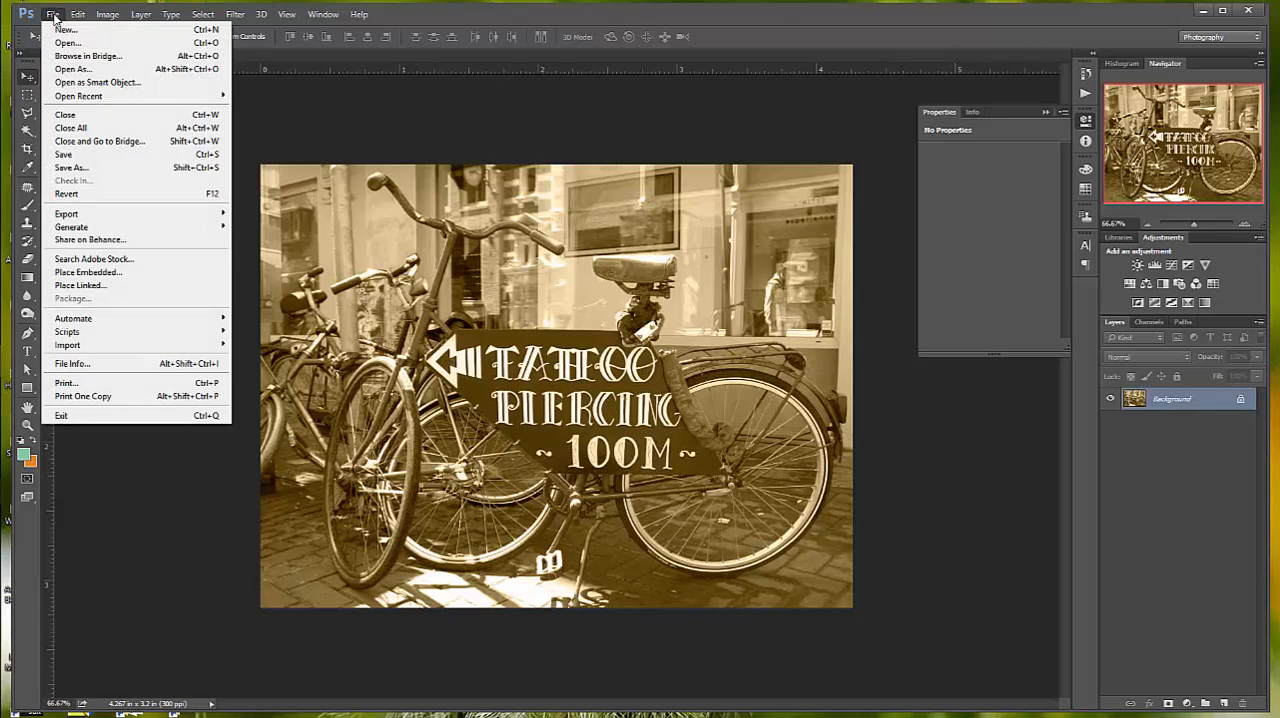
{"action": "left_click", "coordinate": [86, 166]}
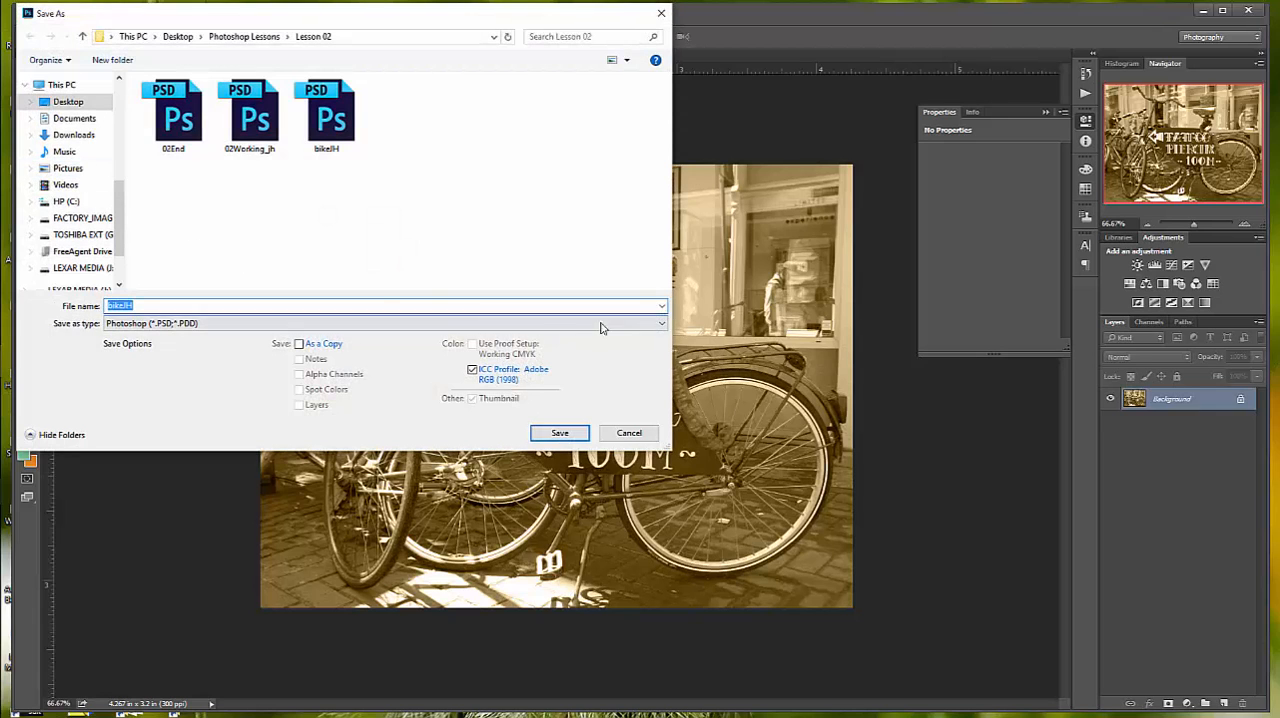
{"action": "left_click", "coordinate": [659, 327]}
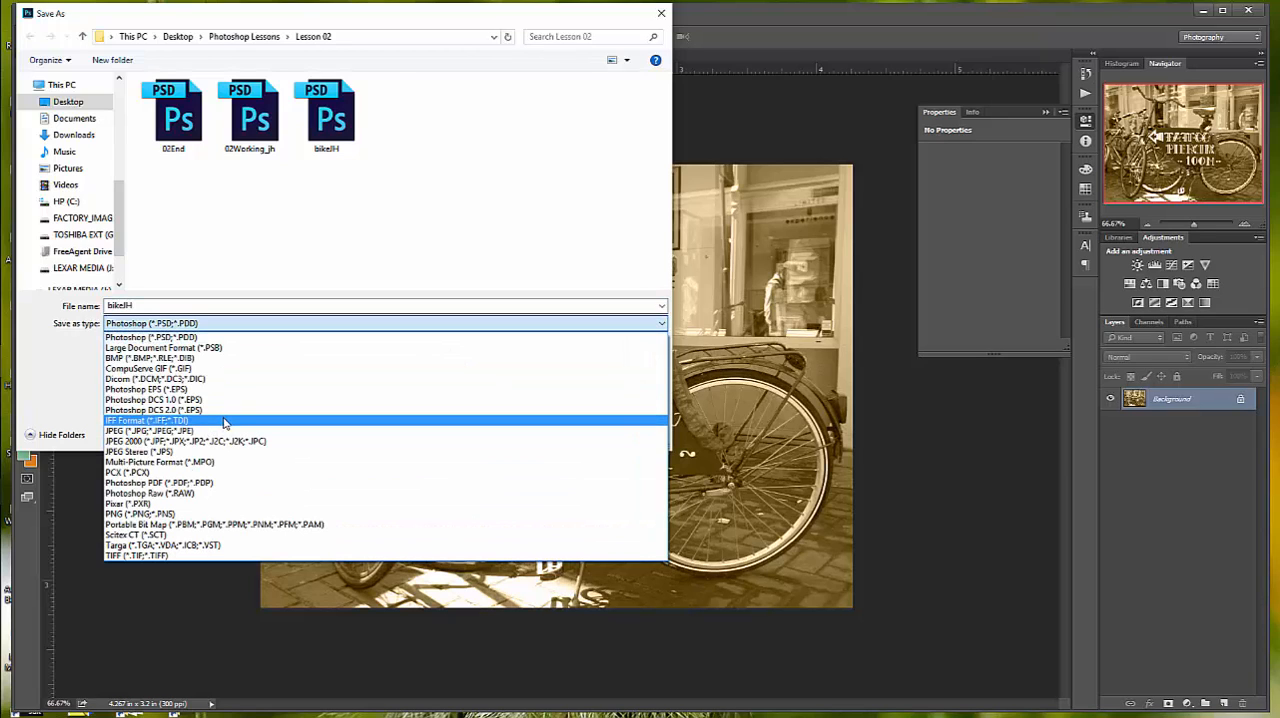
{"action": "left_click", "coordinate": [225, 482]}
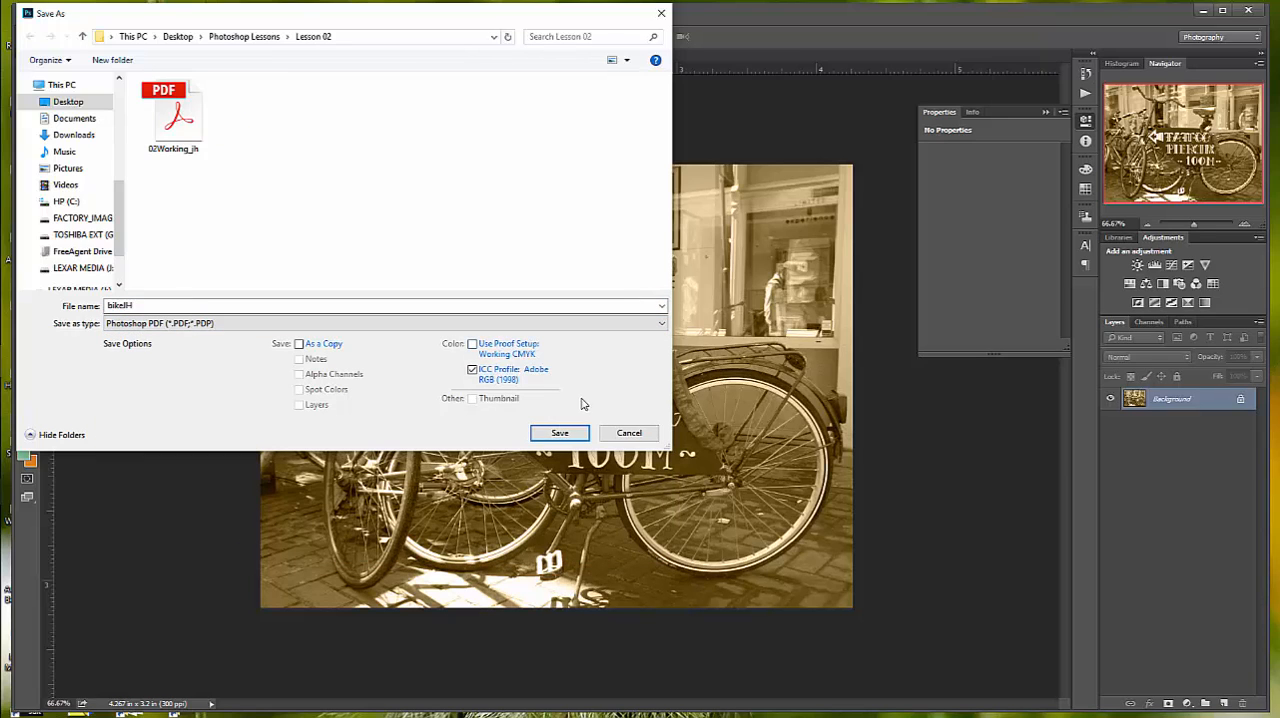
{"action": "left_click", "coordinate": [559, 435]}
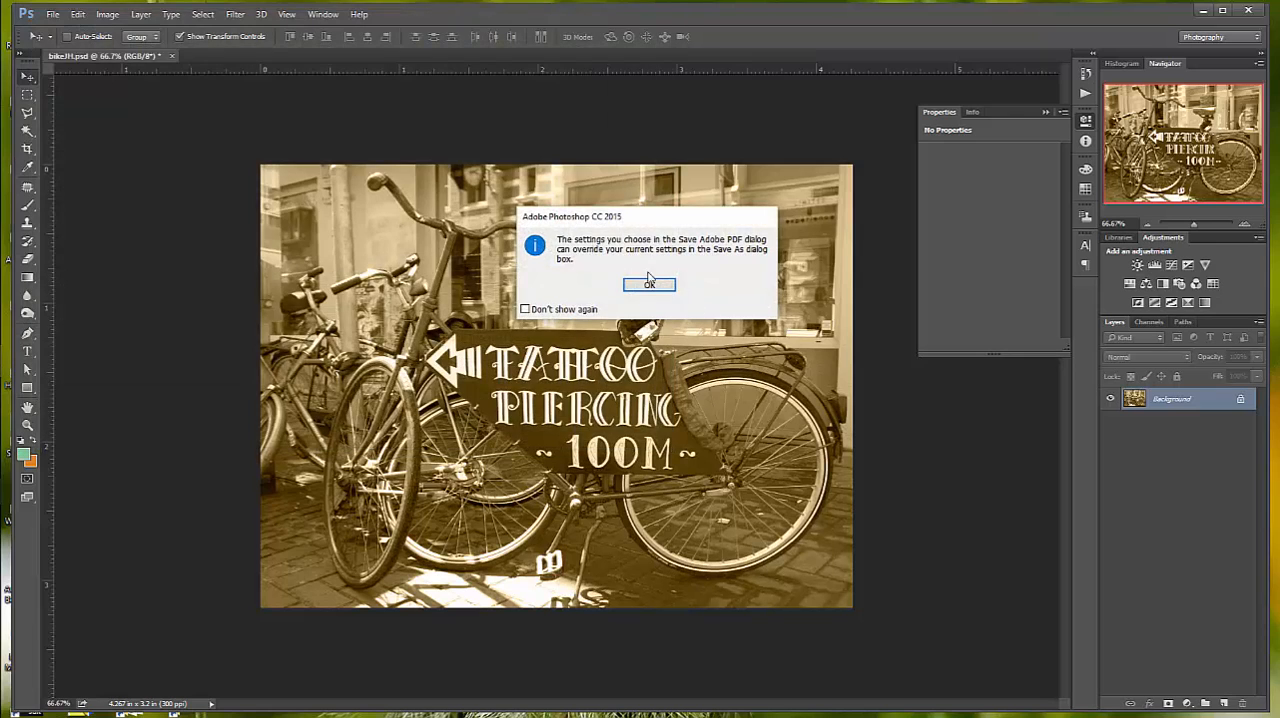
{"action": "left_click", "coordinate": [650, 285]}
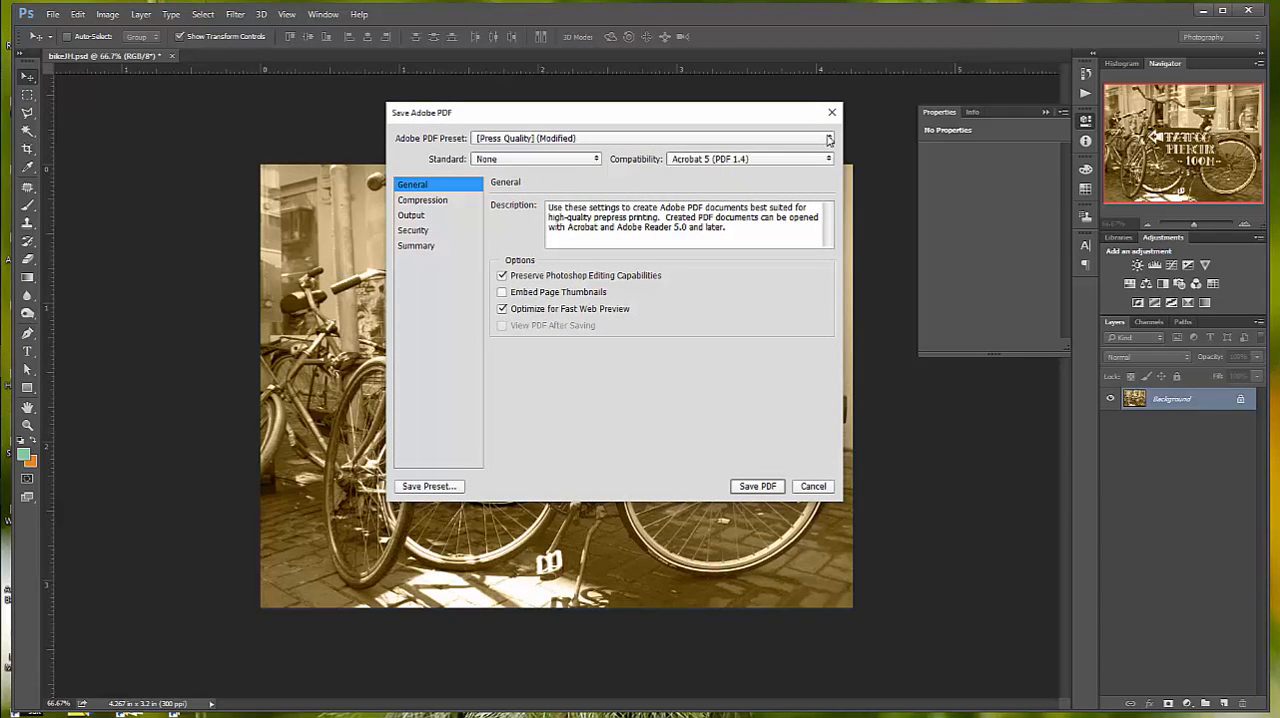
{"action": "left_click", "coordinate": [760, 487]}
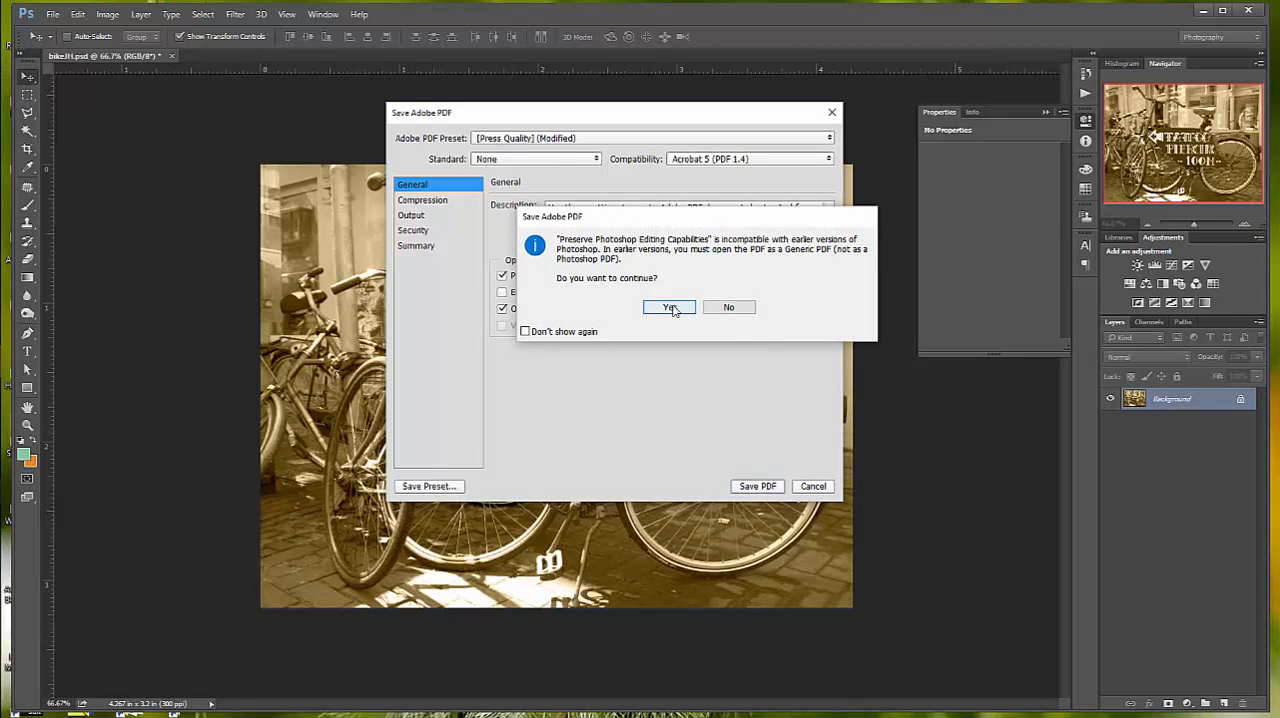
{"action": "left_click", "coordinate": [670, 307]}
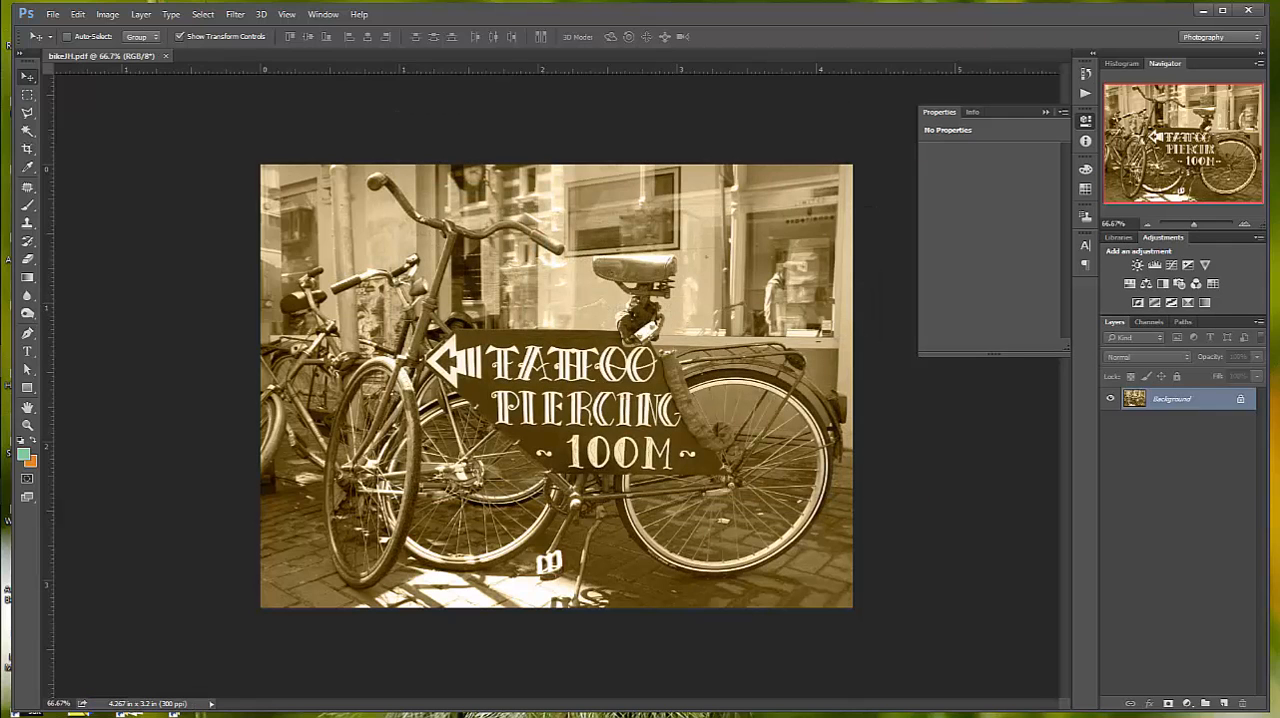